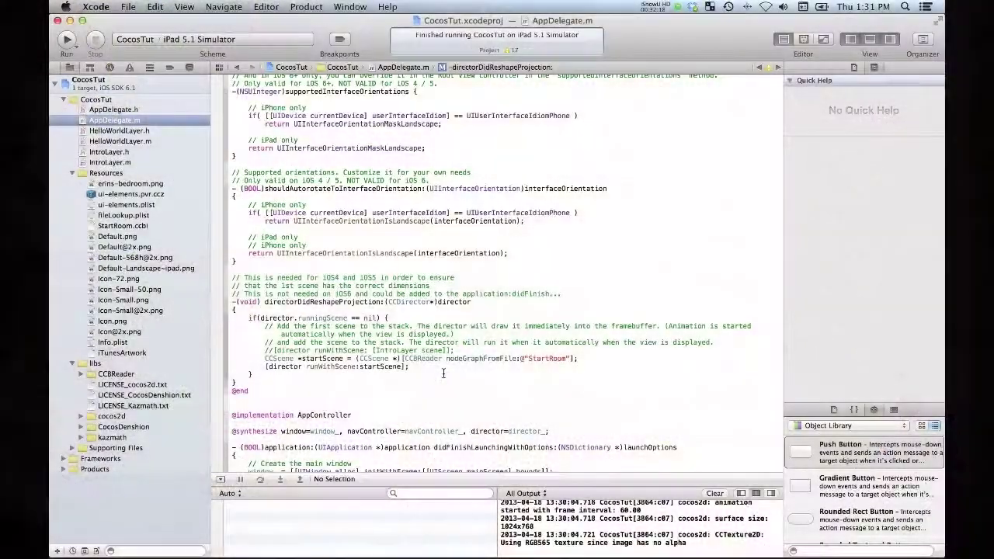
Step: Switch to CocosBuilder and pick the ItemMenu.ccb scene file from Resources
{"action": "key", "text": "super+Tab"}
{"action": "key", "text": "super+Tab"}
{"action": "key", "text": "super+Tab"}
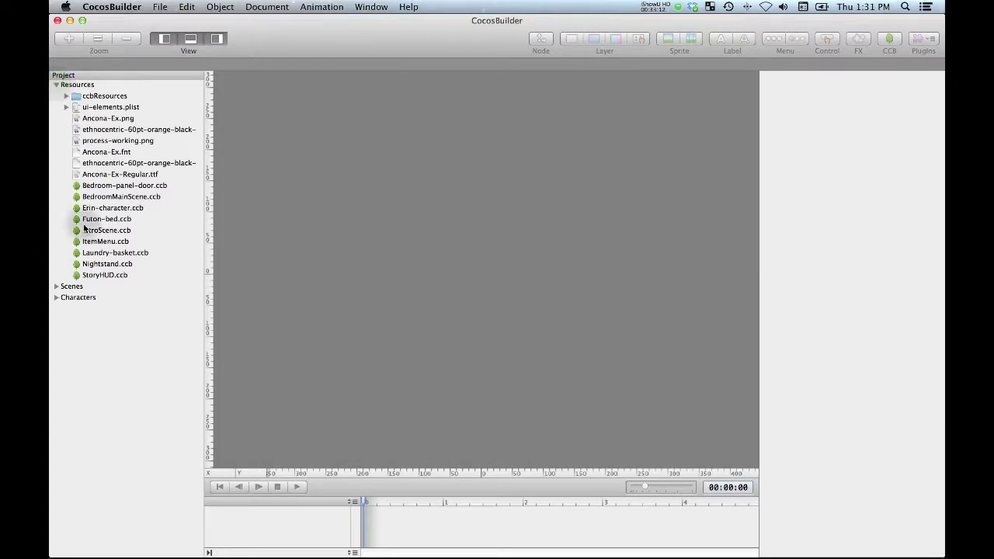
{"action": "left_click", "coordinate": [83, 219]}
Step: Open ItemMenu.ccb and enlarge the timeline below the canvas
{"action": "double_click", "coordinate": [103, 242]}
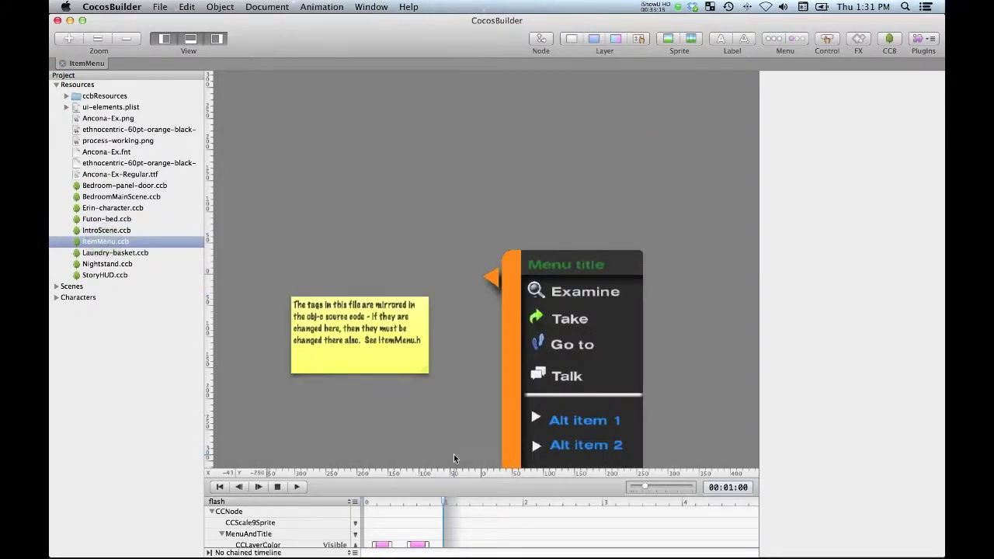
{"action": "scroll", "coordinate": [454, 343], "scroll_direction": "down", "scroll_amount": 5}
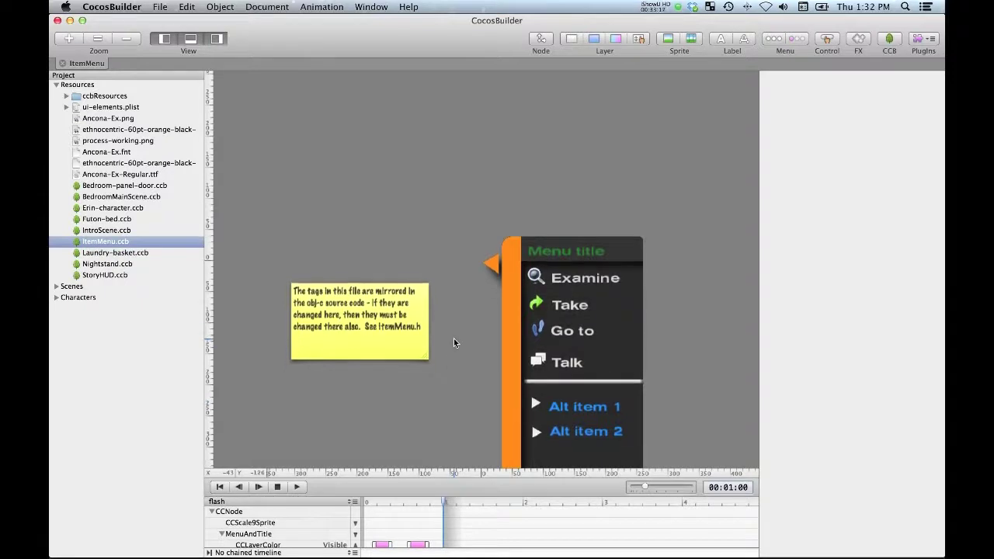
{"action": "scroll", "coordinate": [454, 339], "scroll_direction": "down", "scroll_amount": 3}
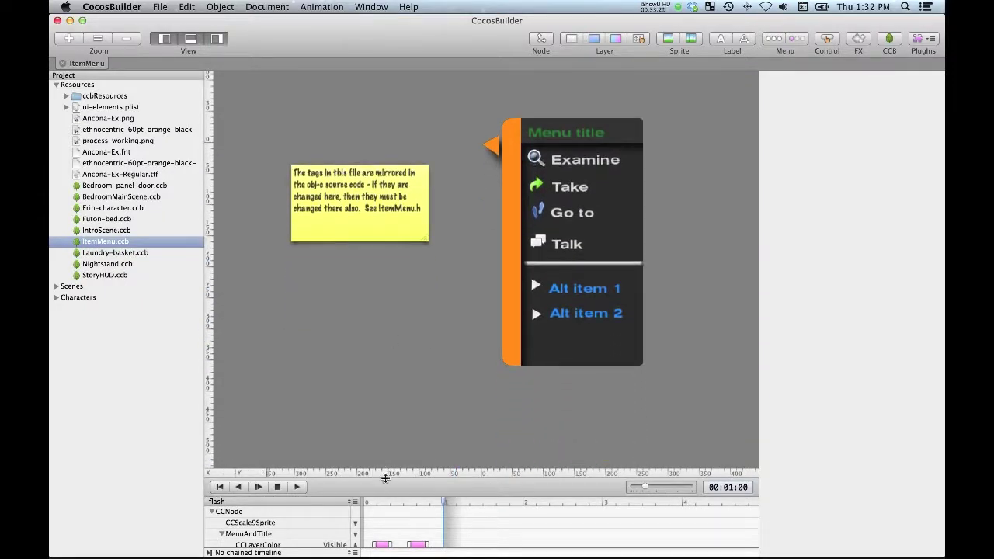
{"action": "left_click_drag", "start_coordinate": [386, 486], "coordinate": [392, 429]}
{"action": "scroll", "coordinate": [280, 485], "scroll_direction": "down", "scroll_amount": 8}
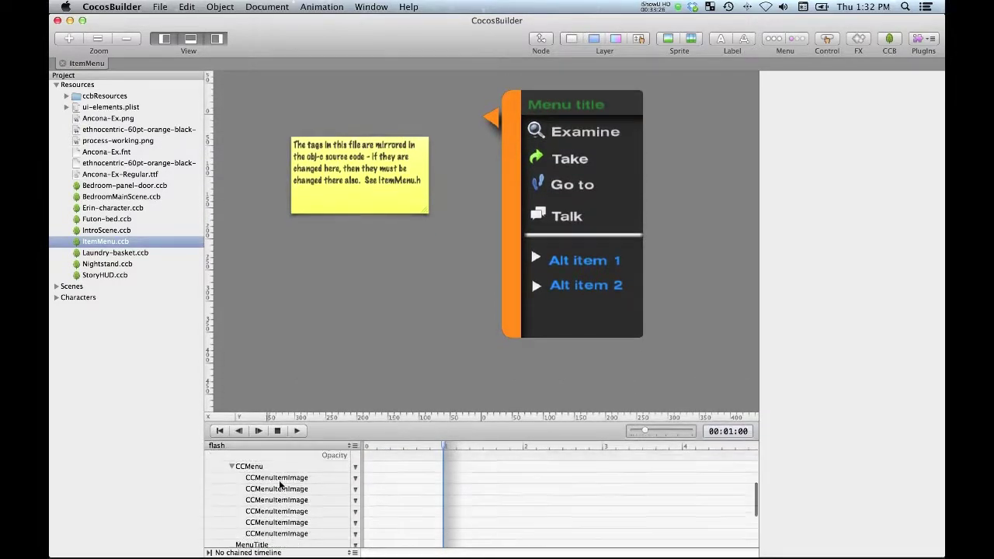
{"action": "scroll", "coordinate": [280, 486], "scroll_direction": "up", "scroll_amount": 8}
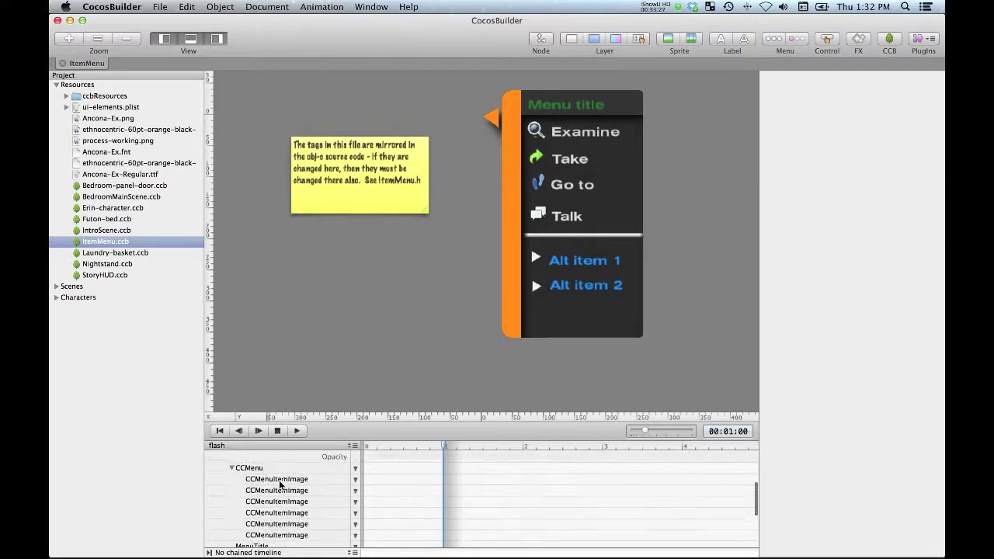
Step: Expand MenuAndTitle and inspect its CCLayerColor and Take menu item properties
{"action": "left_click", "coordinate": [220, 479]}
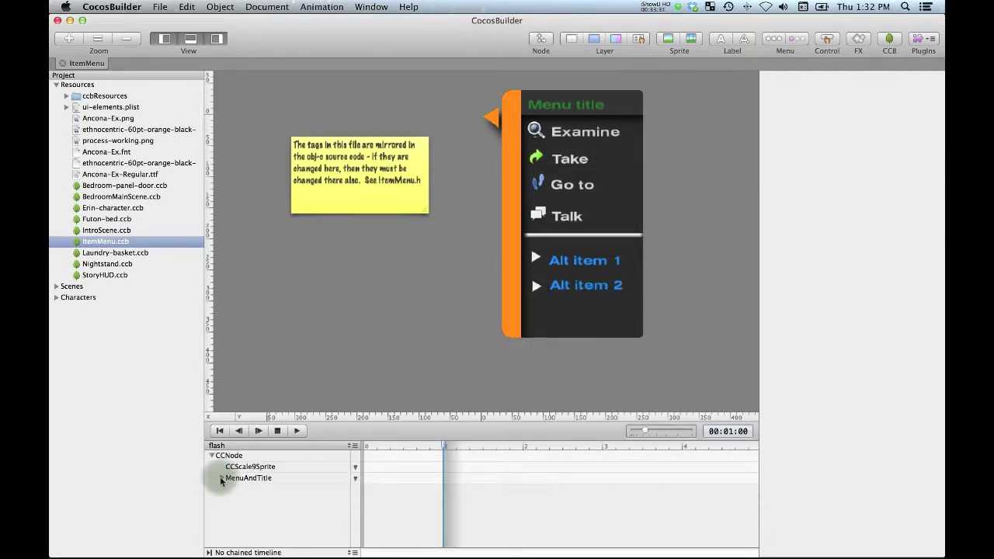
{"action": "left_click", "coordinate": [221, 479]}
{"action": "left_click", "coordinate": [229, 478]}
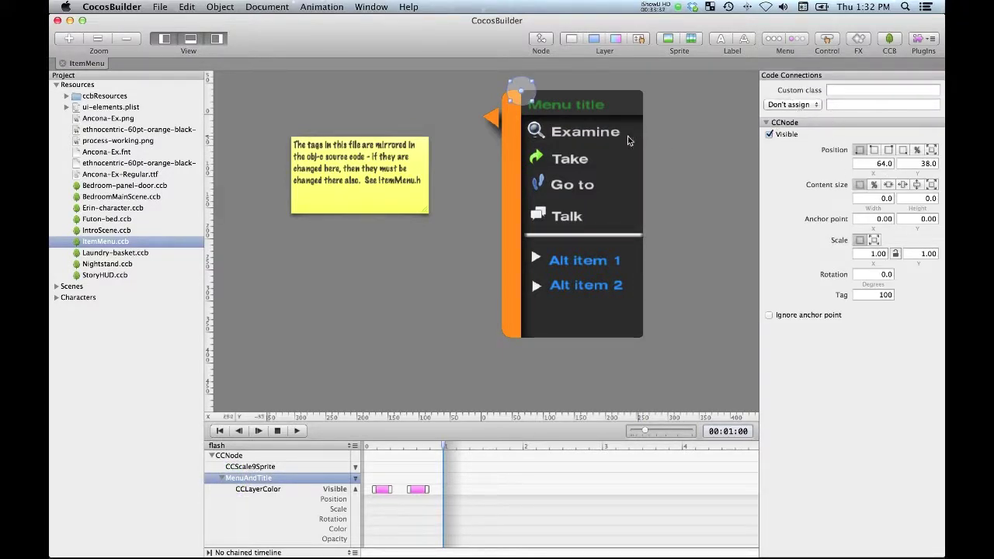
{"action": "left_click", "coordinate": [268, 501]}
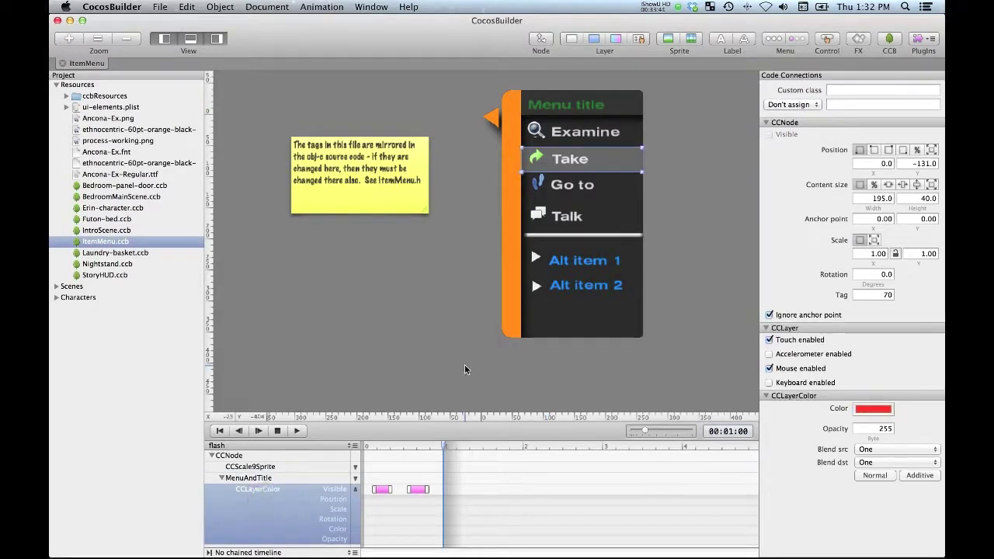
{"action": "scroll", "coordinate": [315, 488], "scroll_direction": "down", "scroll_amount": 5}
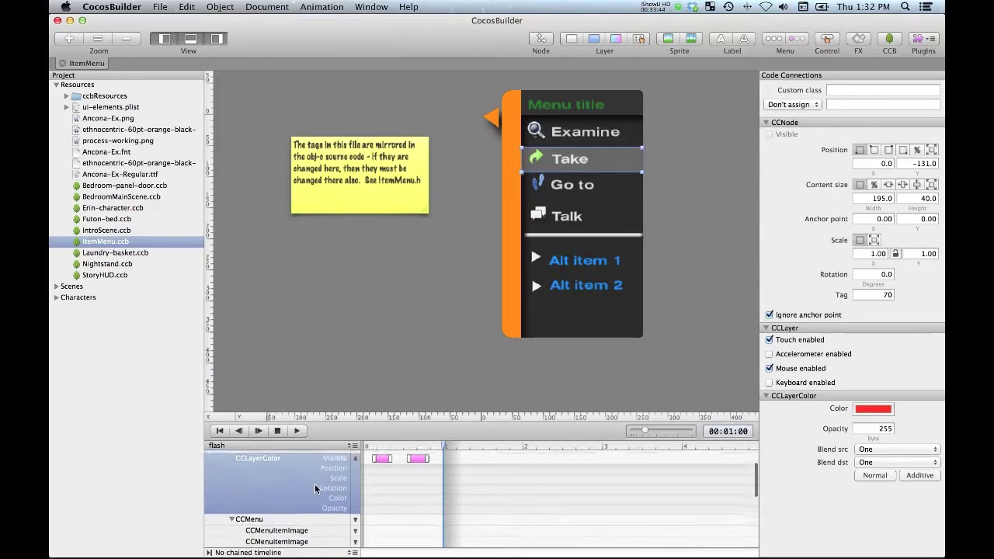
{"action": "left_click", "coordinate": [284, 495]}
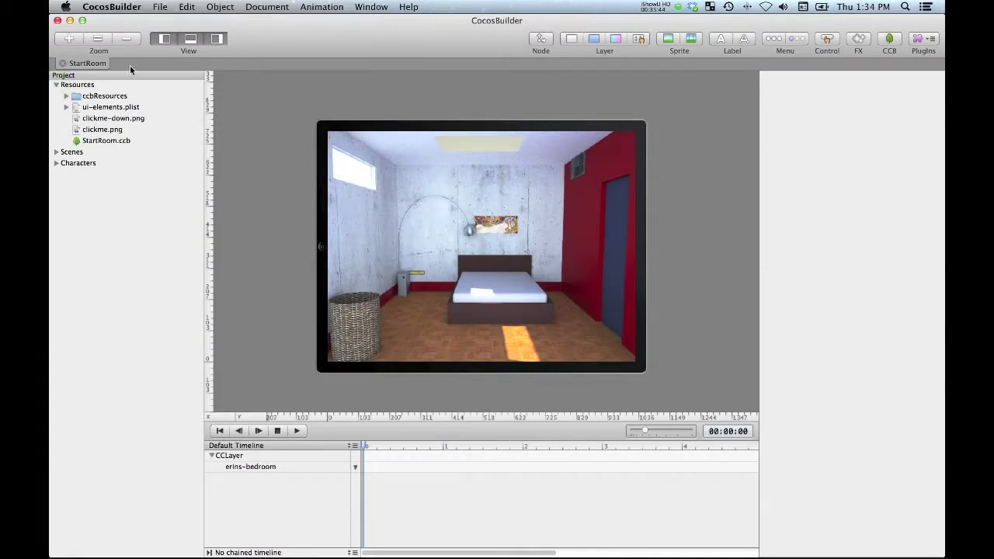
Step: Start a new CocosBuilder file with only the iPad Landscape resolution enabled
{"action": "left_click", "coordinate": [162, 7]}
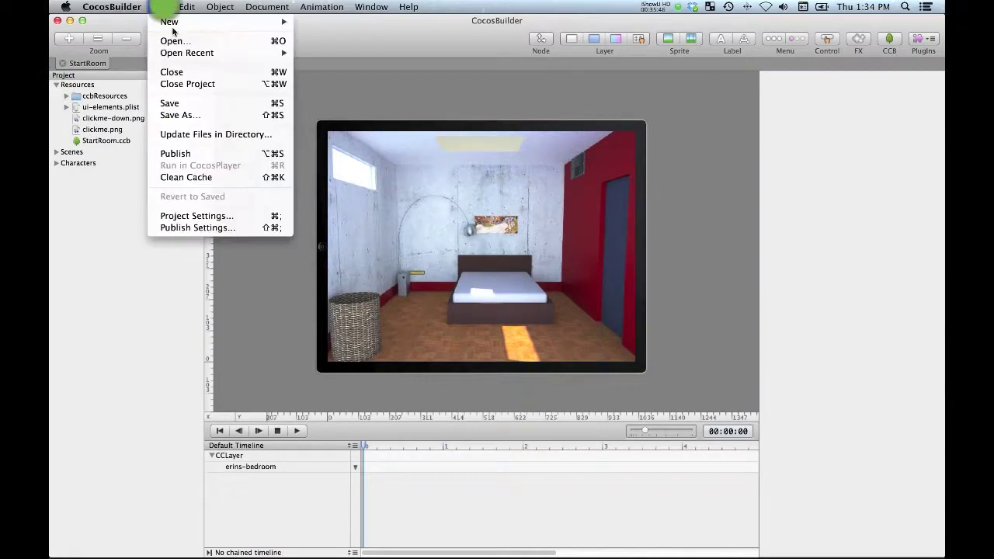
{"action": "mouse_move", "coordinate": [233, 22]}
{"action": "left_click", "coordinate": [324, 27]}
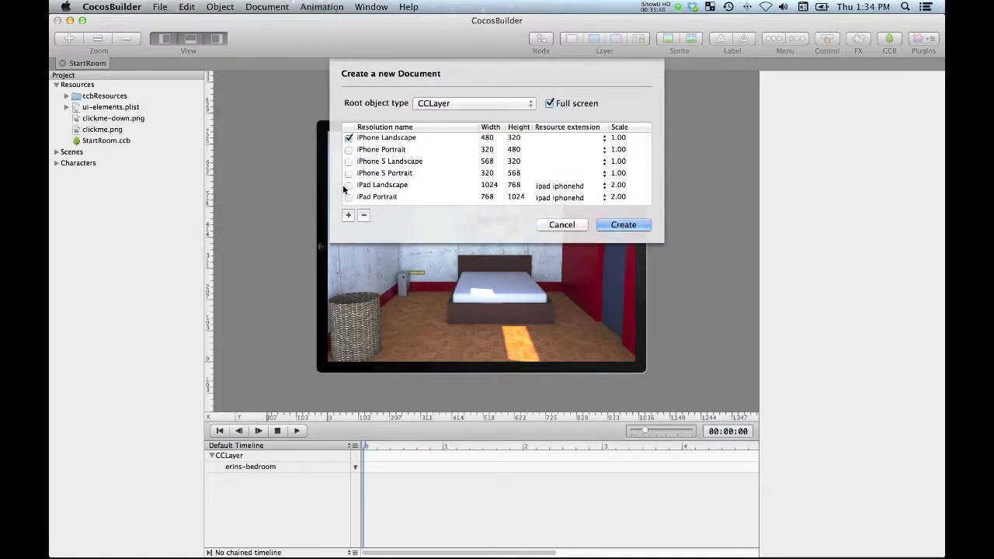
{"action": "left_click", "coordinate": [347, 186]}
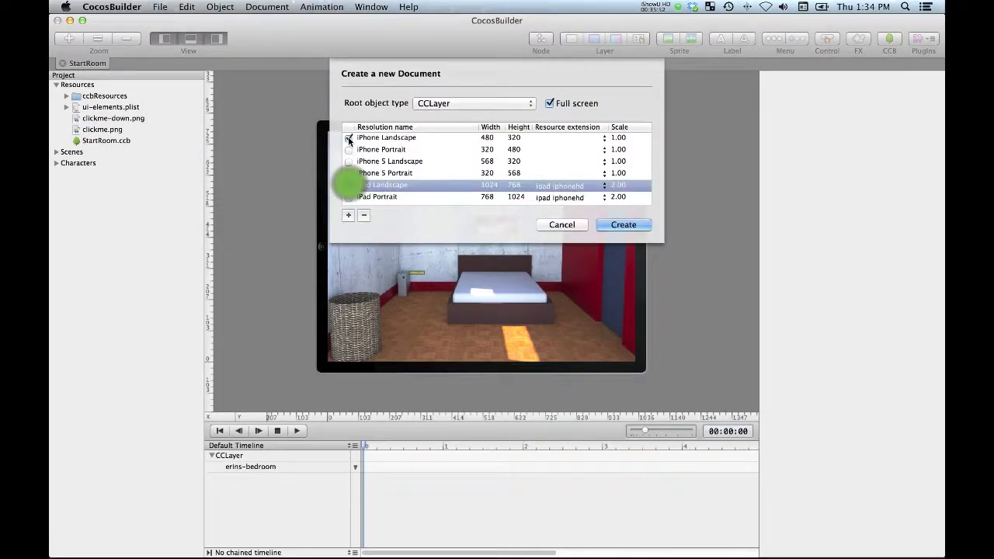
{"action": "left_click", "coordinate": [349, 138]}
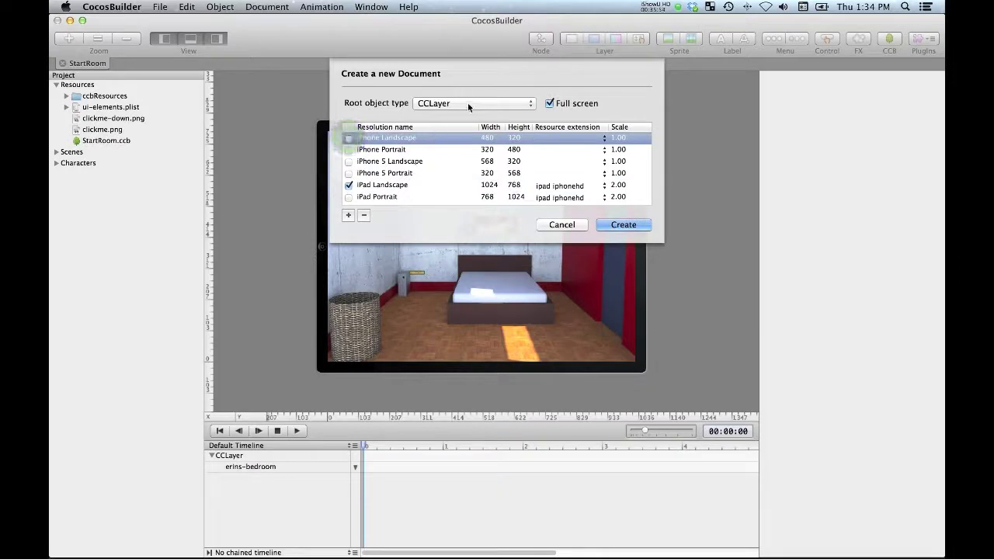
{"action": "left_click", "coordinate": [534, 185]}
{"action": "left_click", "coordinate": [451, 188]}
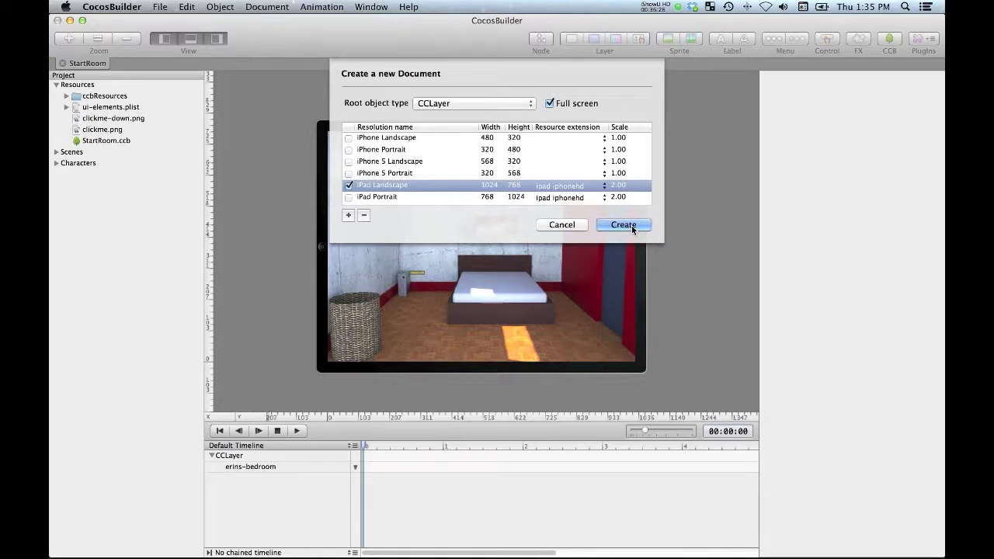
Step: Create the document and save it as ButtonHUD
{"action": "left_click", "coordinate": [631, 225]}
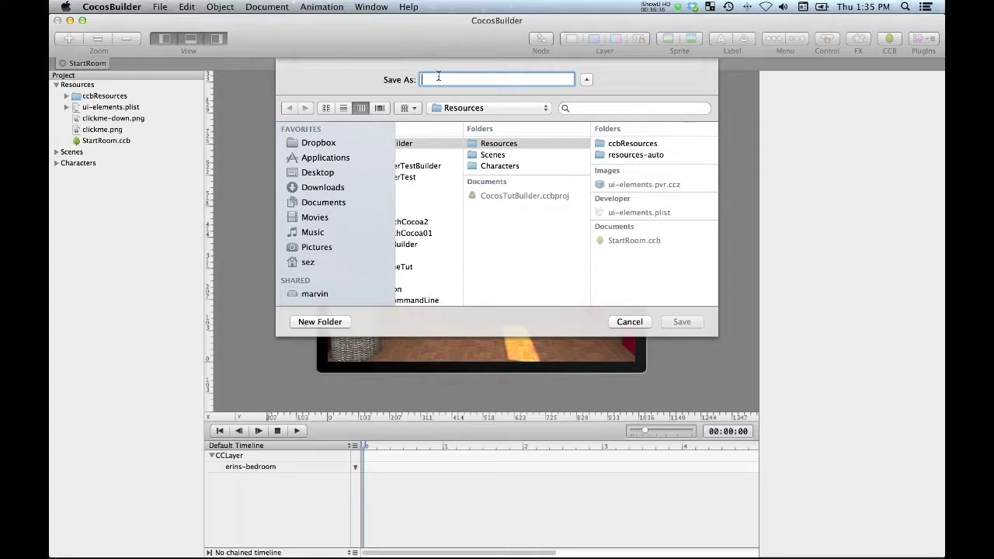
{"action": "type", "text": "Button"}
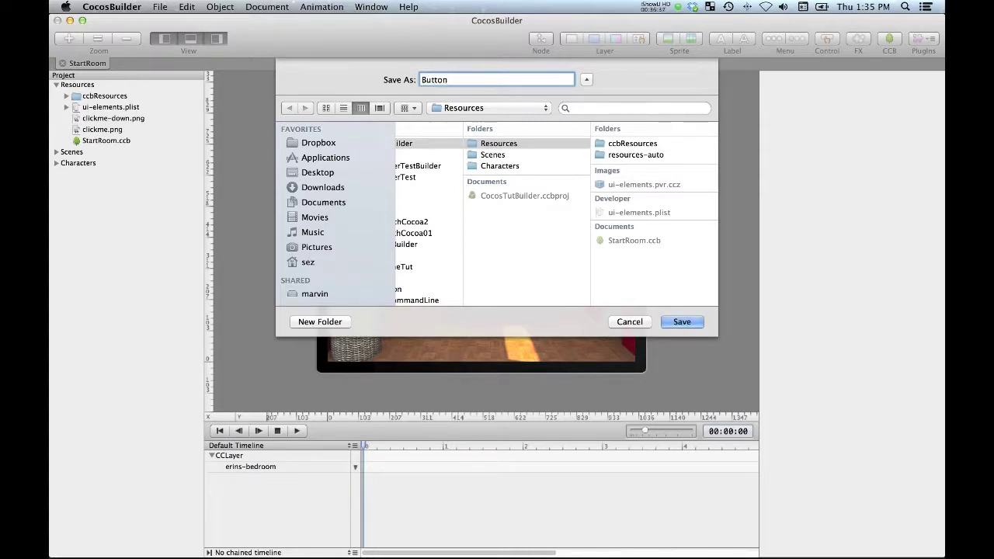
{"action": "type", "text": "HUD"}
{"action": "left_click", "coordinate": [692, 320]}
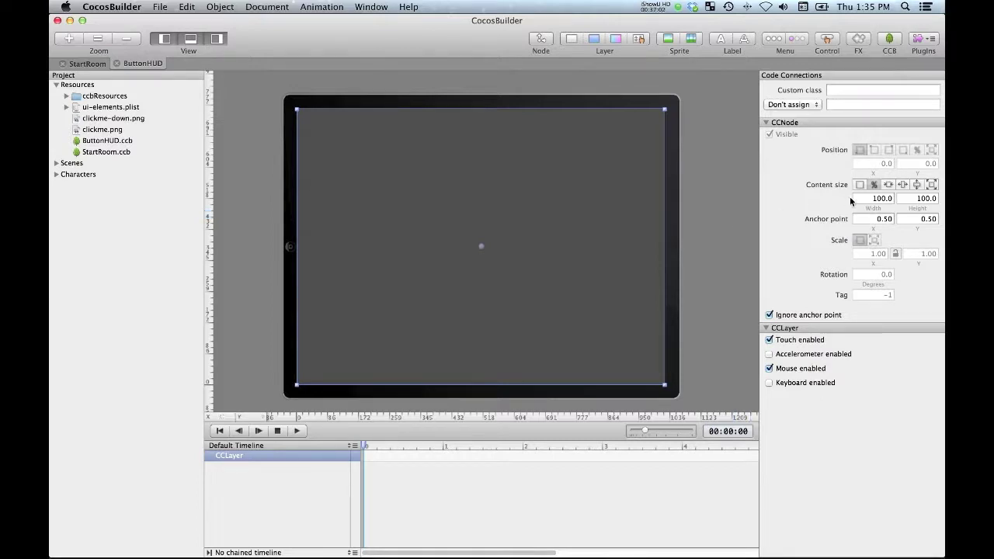
Step: Set the layer's content height to 30 percent
{"action": "left_click", "coordinate": [916, 198]}
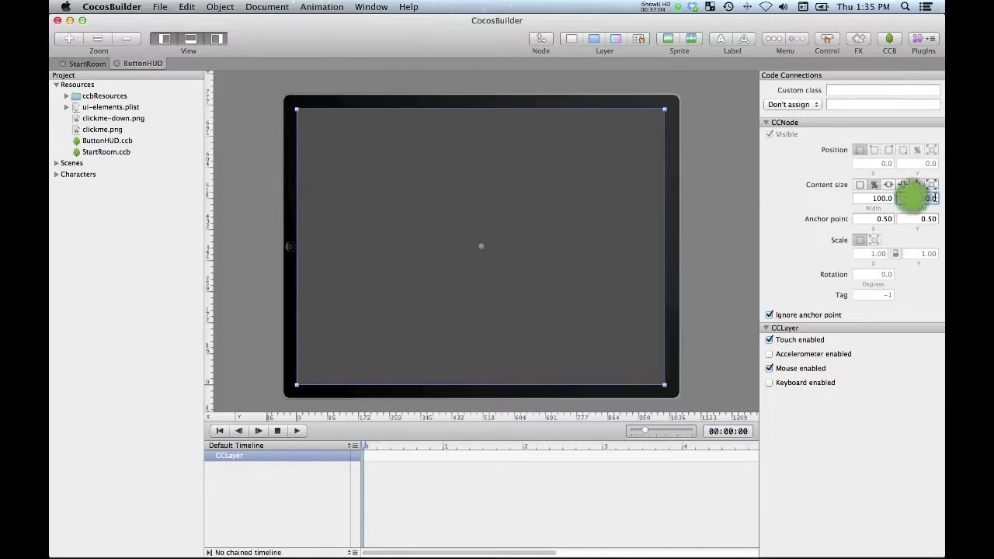
{"action": "type", "text": "3"}
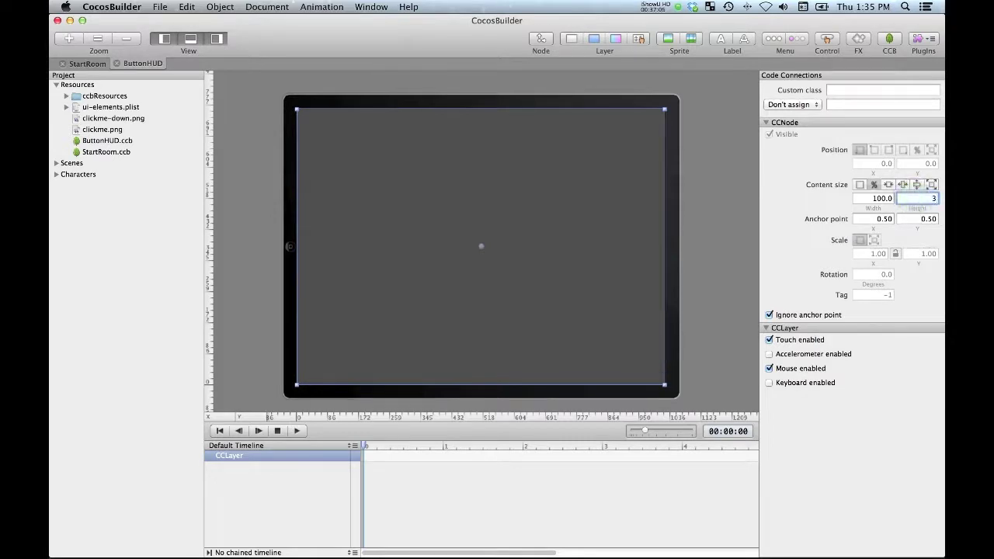
{"action": "type", "text": "0"}
{"action": "key", "text": "Return"}
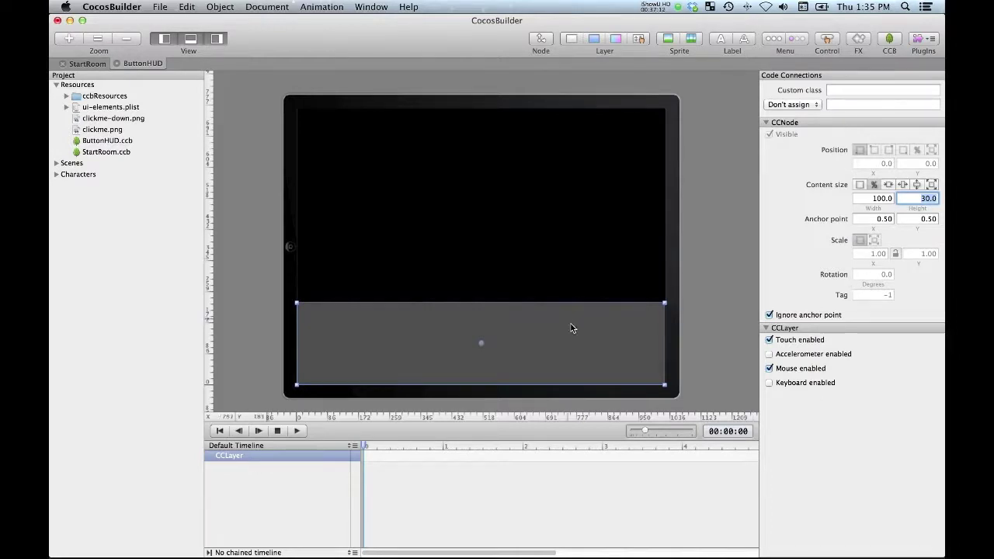
{"action": "left_click", "coordinate": [413, 358]}
Step: Nudge the layer up to the top edge (Position Y 533) and add a CCLayerColor
{"action": "key", "text": "Up"}
{"action": "key", "text": "Up"}
{"action": "key", "text": "Up"}
{"action": "key", "text": "Up"}
{"action": "key", "text": "Up"}
{"action": "key", "text": "Up"}
{"action": "key", "text": "Up"}
{"action": "key", "text": "Up"}
{"action": "key", "text": "Up"}
{"action": "key", "text": "Up"}
{"action": "key", "text": "Up"}
{"action": "key", "text": "Up"}
{"action": "key", "text": "Up"}
{"action": "key", "text": "Up"}
{"action": "key", "text": "Up"}
{"action": "key", "text": "Up"}
{"action": "key", "text": "Up"}
{"action": "key", "text": "Up"}
{"action": "key", "text": "Up"}
{"action": "key", "text": "Up"}
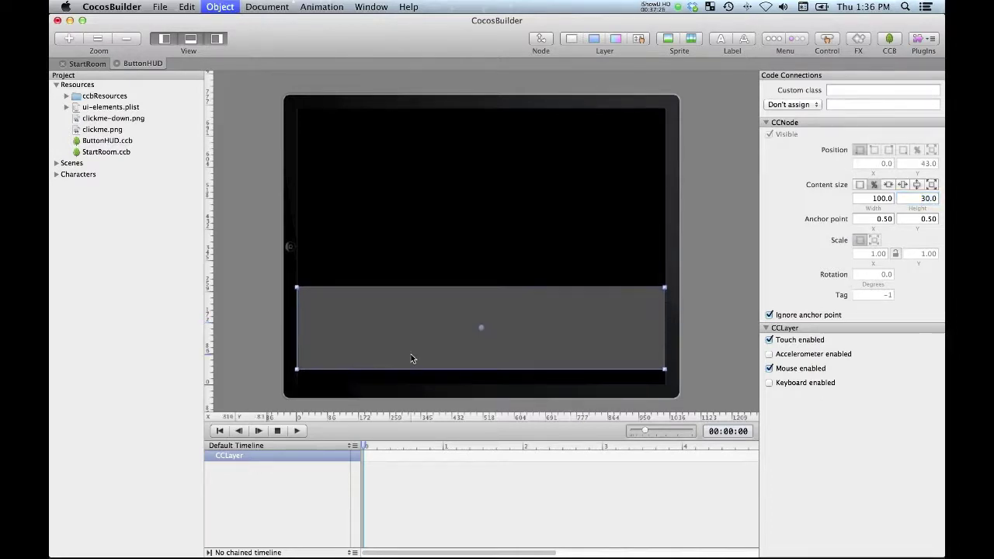
{"action": "key", "text": "Up"}
{"action": "key", "text": "Up"}
{"action": "key", "text": "Up"}
{"action": "key", "text": "Up"}
{"action": "key", "text": "Up"}
{"action": "key", "text": "Up"}
{"action": "key", "text": "Up"}
{"action": "key", "text": "Up"}
{"action": "key", "text": "Up"}
{"action": "key", "text": "Up"}
{"action": "key", "text": "Up"}
{"action": "key", "text": "Up"}
{"action": "key", "text": "Up"}
{"action": "key", "text": "Up"}
{"action": "key", "text": "Up"}
{"action": "key", "text": "Up"}
{"action": "key", "text": "Up"}
{"action": "key", "text": "Up"}
{"action": "key", "text": "Up"}
{"action": "key", "text": "Up"}
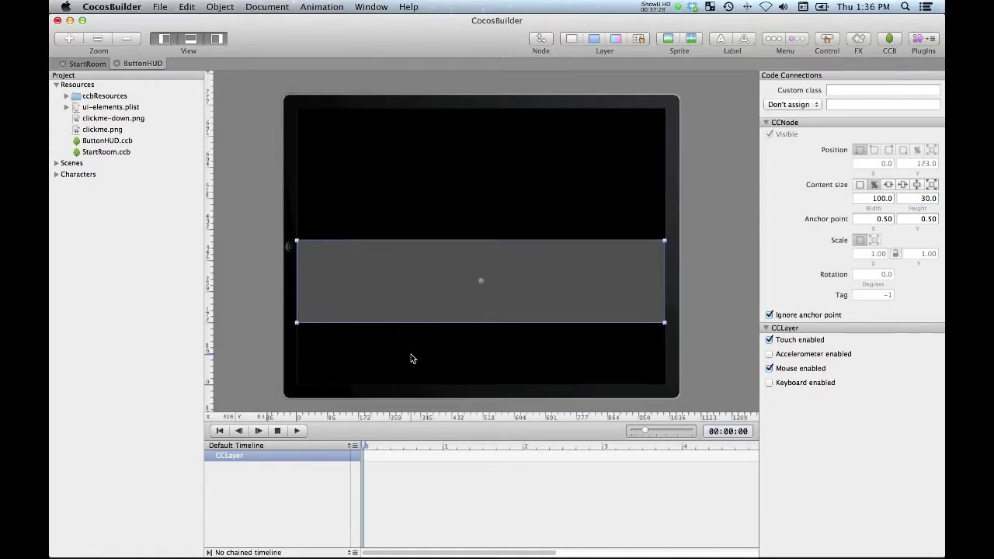
{"action": "key", "text": "Up"}
{"action": "key", "text": "Up"}
{"action": "key", "text": "Up"}
{"action": "key", "text": "Up"}
{"action": "key", "text": "Up"}
{"action": "key", "text": "Up"}
{"action": "key", "text": "Up"}
{"action": "key", "text": "Up"}
{"action": "key", "text": "Up"}
{"action": "key", "text": "Up"}
{"action": "key", "text": "Up"}
{"action": "key", "text": "Up"}
{"action": "key", "text": "Up"}
{"action": "key", "text": "Up"}
{"action": "key", "text": "Up"}
{"action": "key", "text": "Up"}
{"action": "key", "text": "Up"}
{"action": "key", "text": "Up"}
{"action": "key", "text": "Up"}
{"action": "key", "text": "Up"}
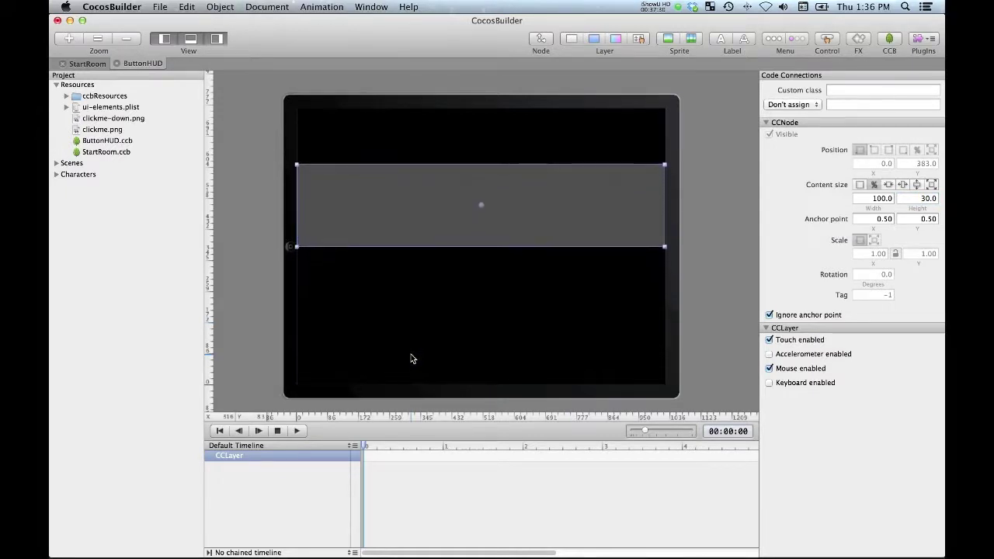
{"action": "key", "text": "Up"}
{"action": "key", "text": "Up"}
{"action": "key", "text": "Up"}
{"action": "key", "text": "Up"}
{"action": "key", "text": "Up"}
{"action": "key", "text": "Up"}
{"action": "key", "text": "Up"}
{"action": "key", "text": "Up"}
{"action": "key", "text": "Up"}
{"action": "key", "text": "Up"}
{"action": "key", "text": "Up"}
{"action": "key", "text": "Up"}
{"action": "key", "text": "Up"}
{"action": "key", "text": "Up"}
{"action": "key", "text": "Up"}
{"action": "key", "text": "Up"}
{"action": "key", "text": "Up"}
{"action": "key", "text": "Up"}
{"action": "key", "text": "Up"}
{"action": "key", "text": "Up"}
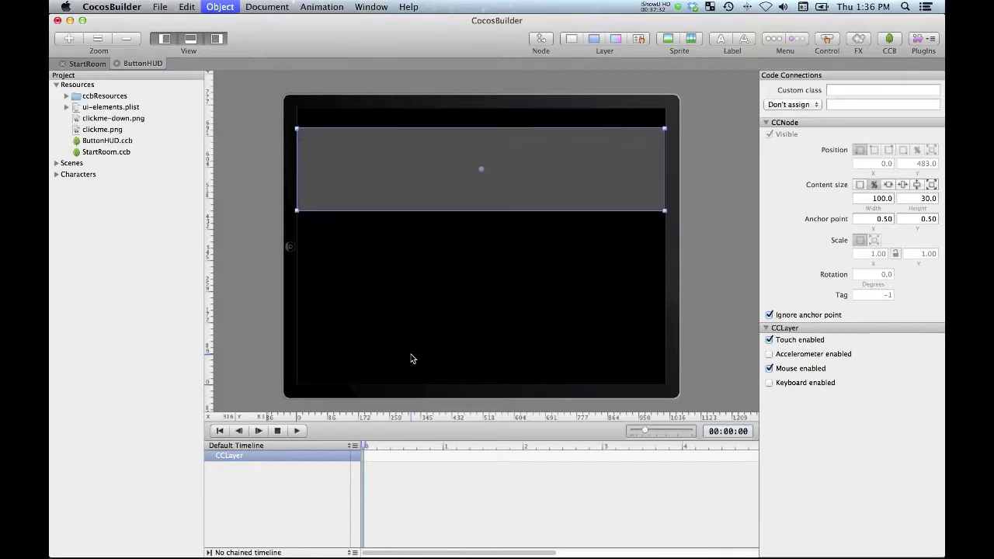
{"action": "key", "text": "Up"}
{"action": "key", "text": "Up"}
{"action": "key", "text": "Up"}
{"action": "key", "text": "Up"}
{"action": "key", "text": "Up"}
{"action": "key", "text": "Up"}
{"action": "key", "text": "Up"}
{"action": "key", "text": "Up"}
{"action": "key", "text": "Up"}
{"action": "key", "text": "Up"}
{"action": "key", "text": "Up"}
{"action": "key", "text": "Up"}
{"action": "key", "text": "Up"}
{"action": "key", "text": "Up"}
{"action": "key", "text": "Up"}
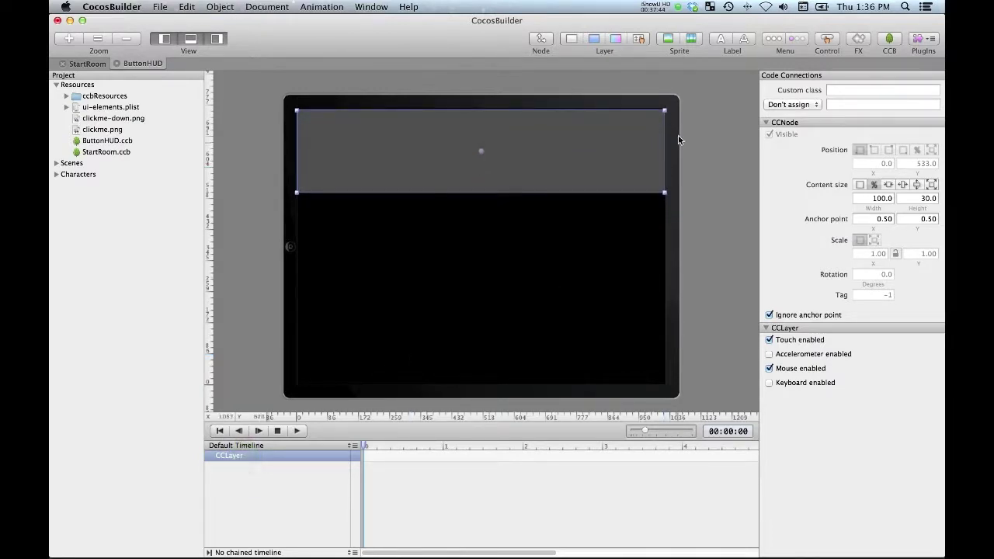
{"action": "left_click", "coordinate": [592, 36]}
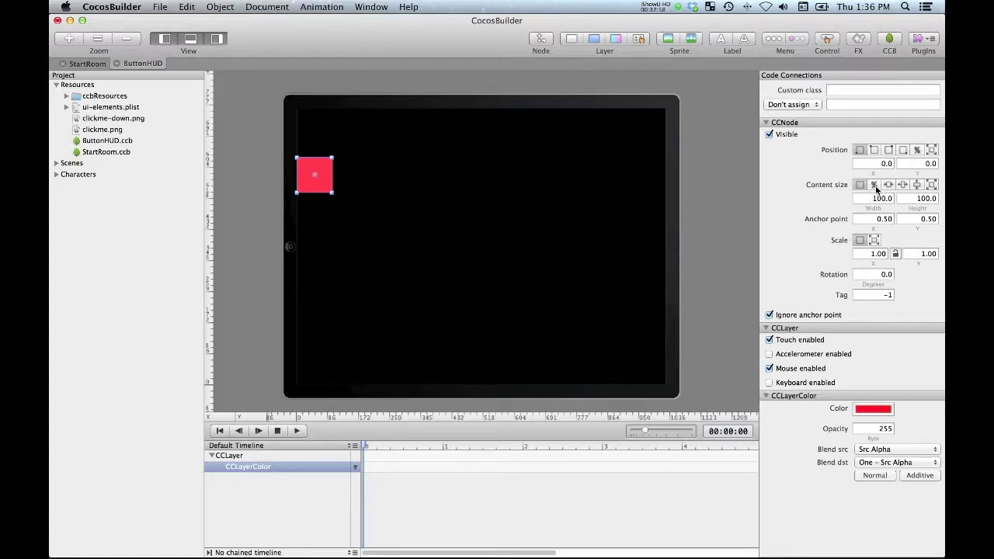
Step: Size the colour layer to 100 x 100 percent of the screen
{"action": "left_click", "coordinate": [874, 184]}
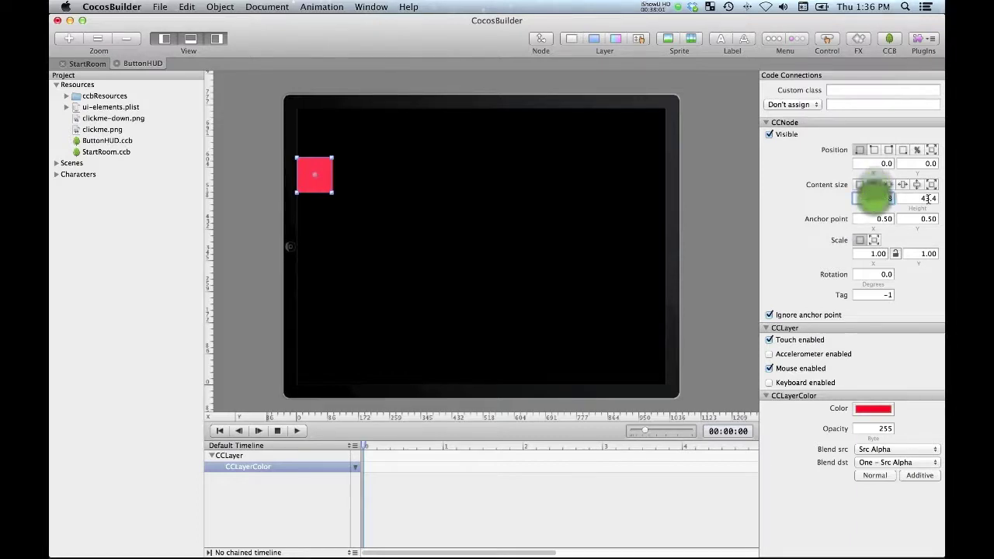
{"action": "double_click", "coordinate": [874, 198]}
{"action": "type", "text": "1"}
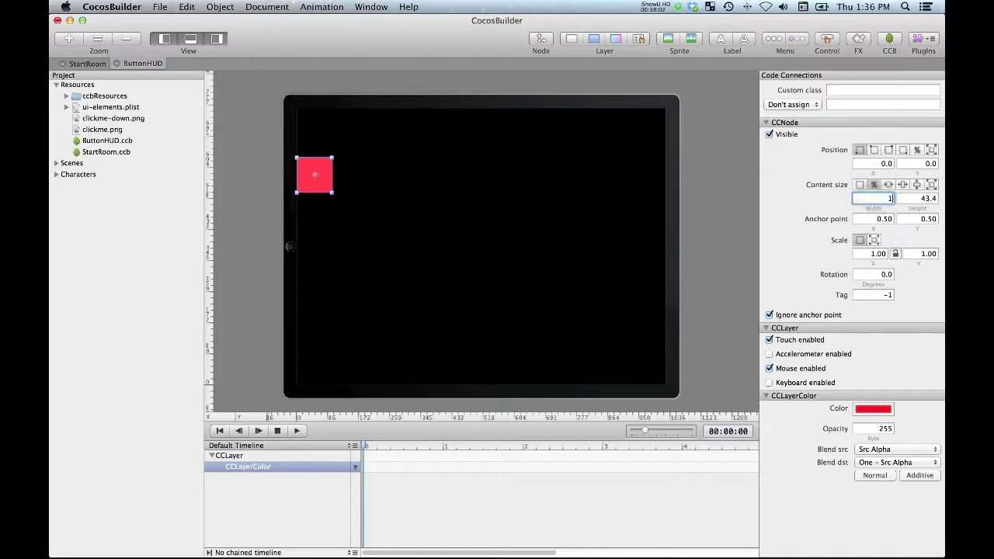
{"action": "type", "text": "100"}
{"action": "key", "text": "Tab"}
{"action": "type", "text": "100"}
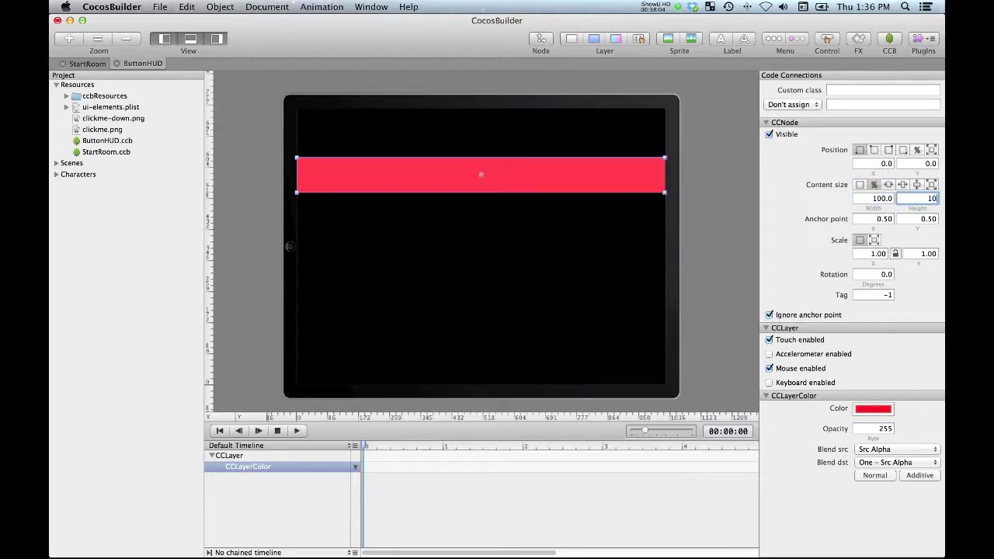
{"action": "key", "text": "Return"}
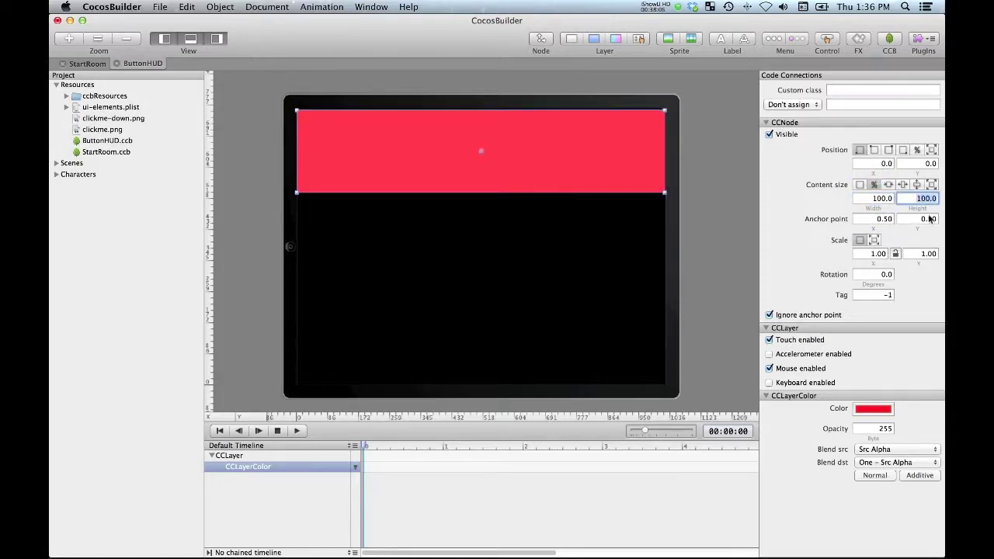
Step: Colour the layer Clover green and add a CCControlButton to the HUD
{"action": "left_click", "coordinate": [869, 408]}
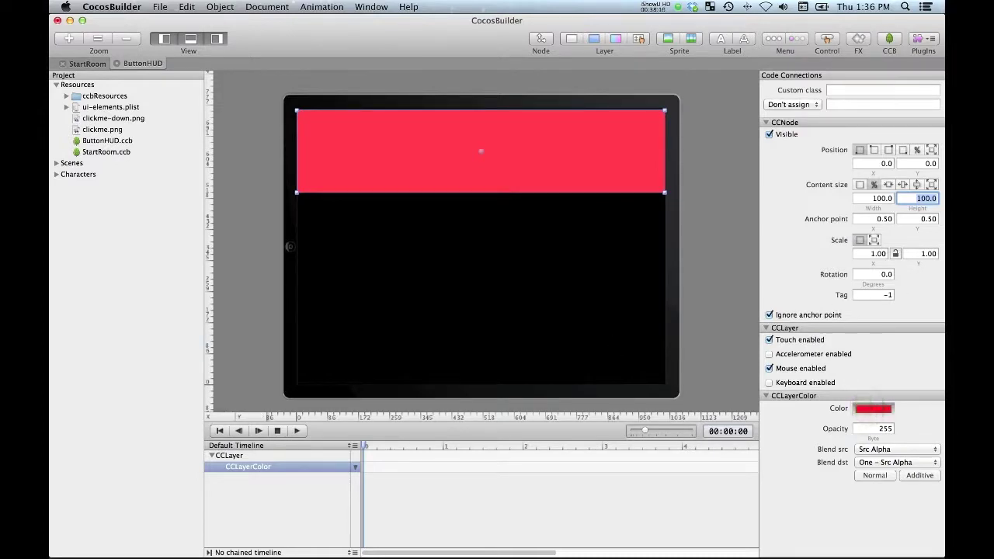
{"action": "left_click_drag", "start_coordinate": [445, 189], "coordinate": [765, 179]}
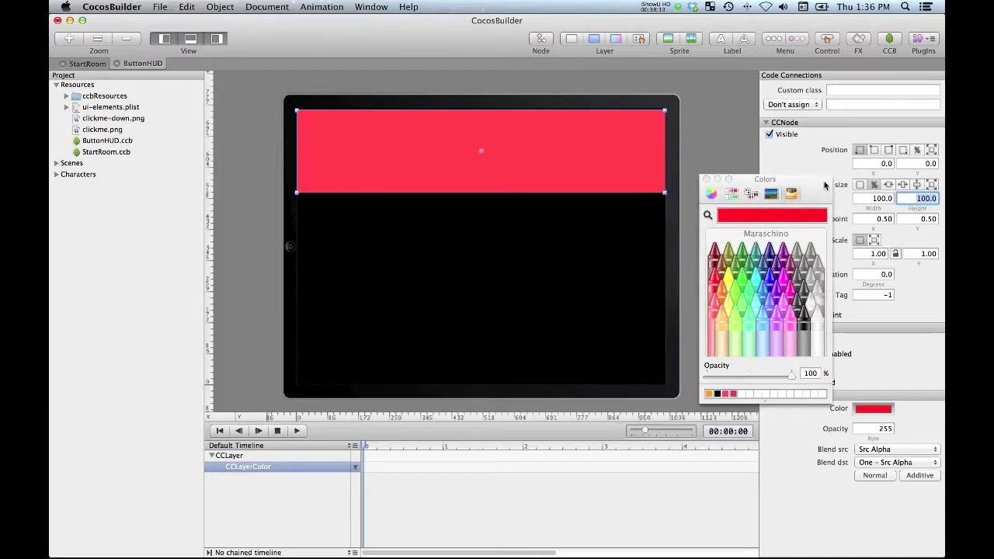
{"action": "left_click", "coordinate": [742, 275]}
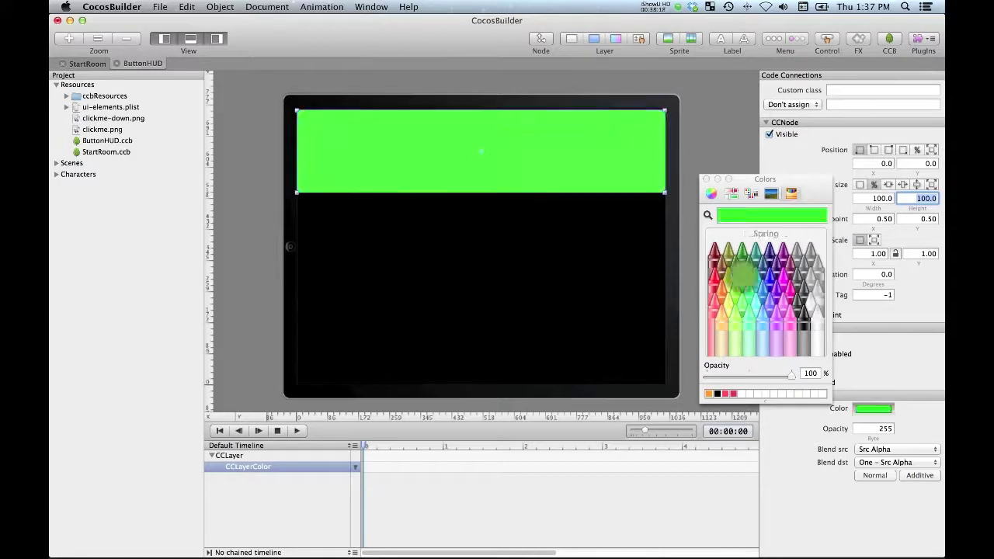
{"action": "left_click", "coordinate": [734, 268]}
{"action": "left_click", "coordinate": [738, 255]}
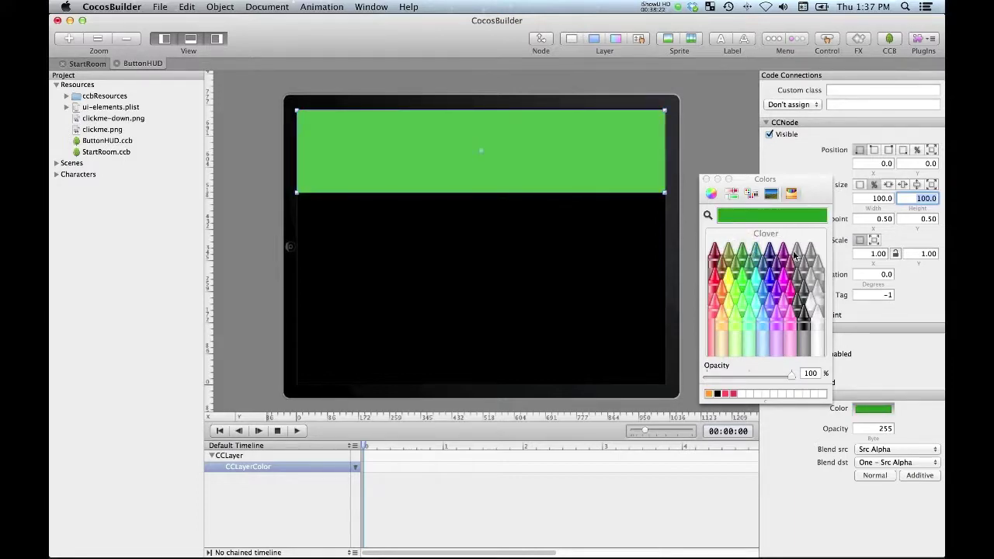
{"action": "key", "text": "Escape"}
{"action": "left_click", "coordinate": [827, 39]}
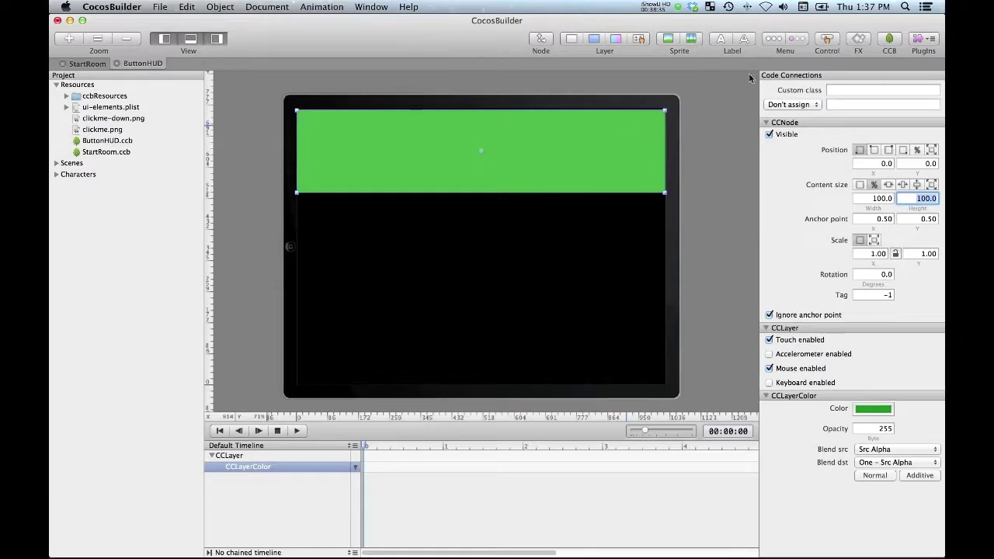
{"action": "left_click", "coordinate": [826, 39]}
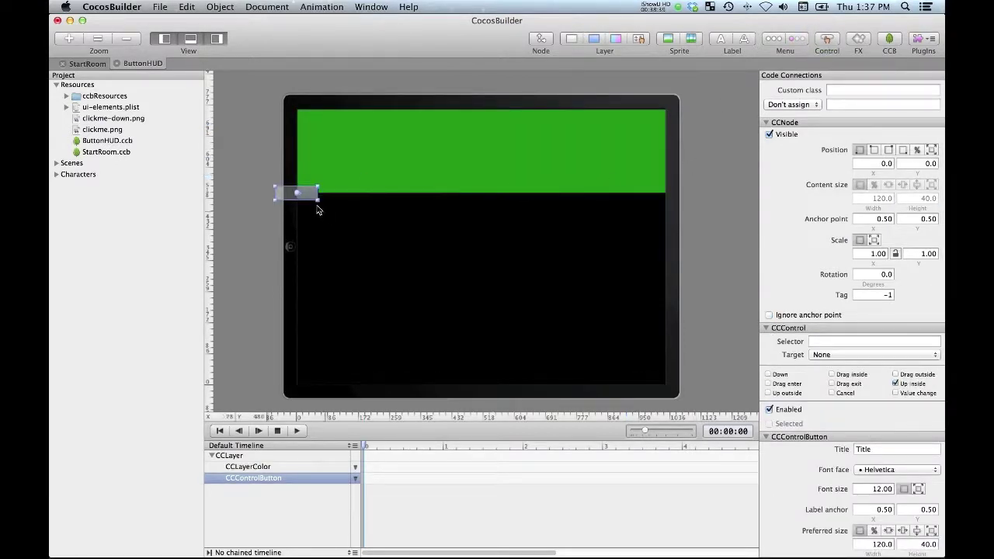
Step: Place the first button on the left of the bar and a 36-point Quit button on the right
{"action": "left_click_drag", "start_coordinate": [308, 193], "coordinate": [403, 156]}
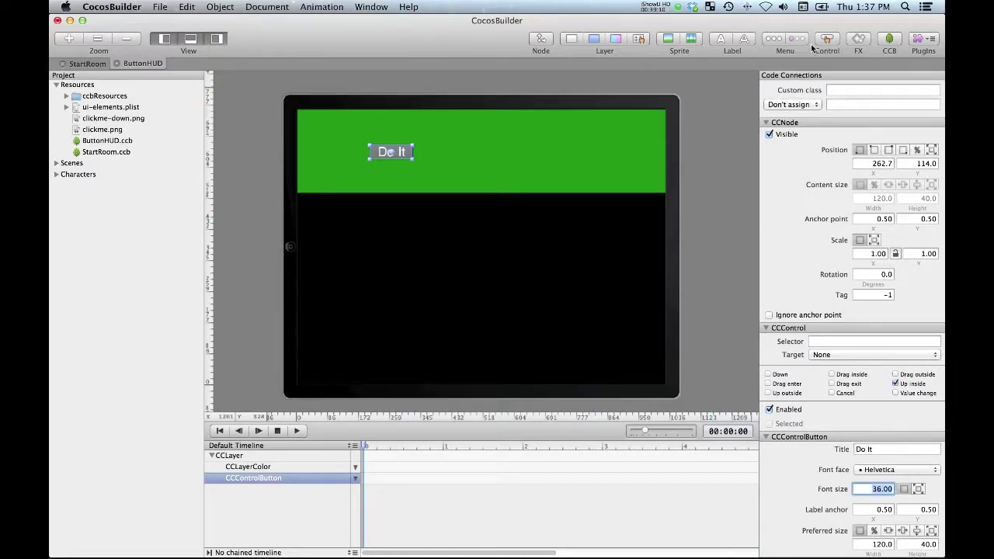
{"action": "left_click", "coordinate": [827, 43]}
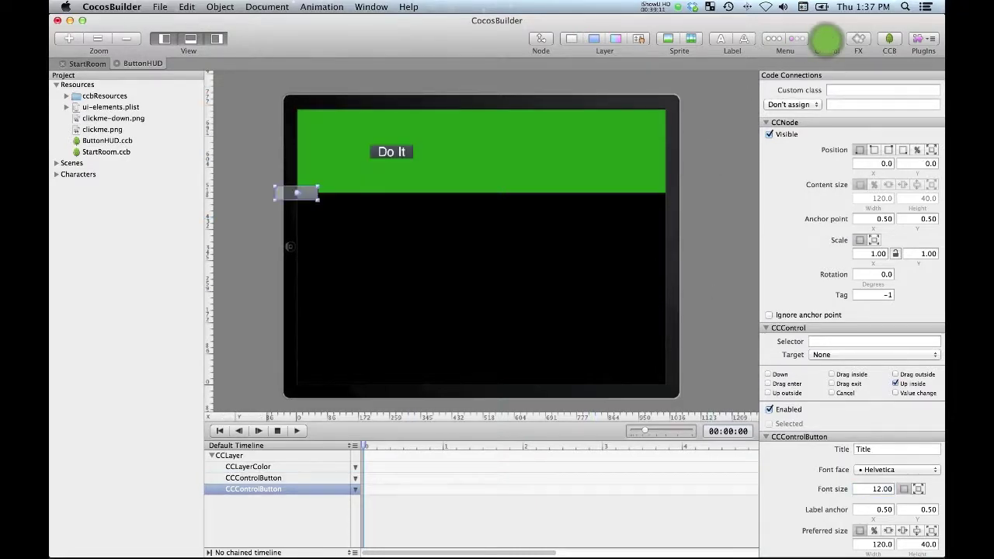
{"action": "left_click_drag", "start_coordinate": [308, 196], "coordinate": [575, 153]}
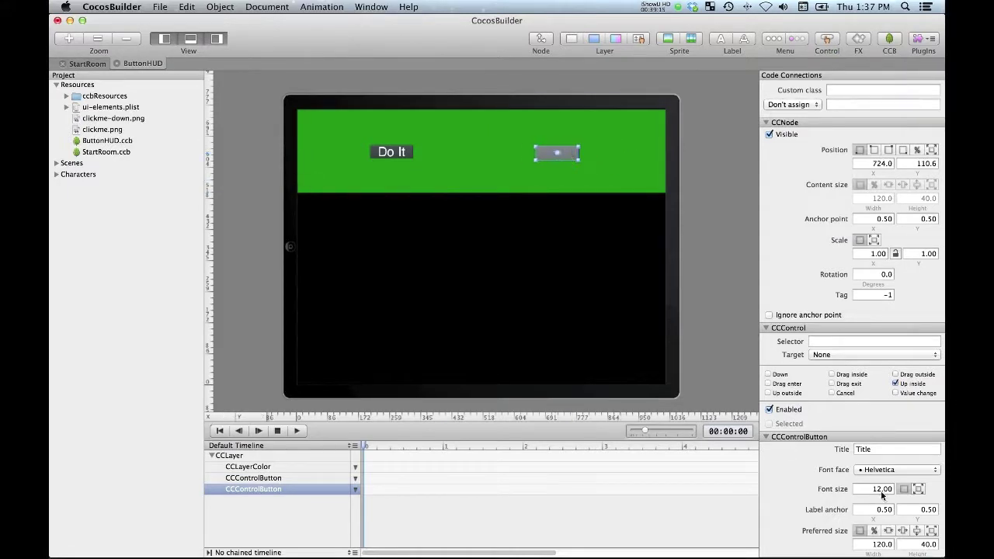
{"action": "left_click", "coordinate": [880, 448]}
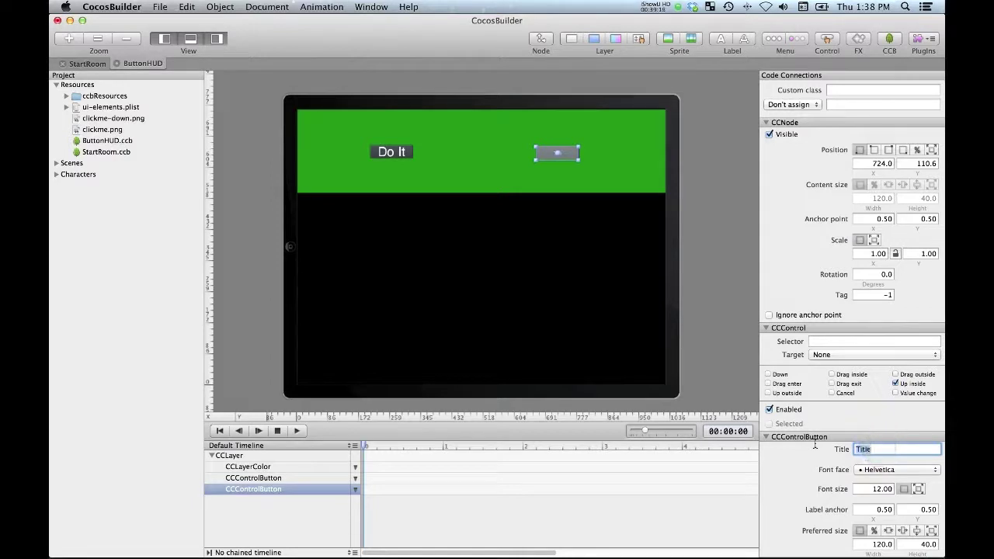
{"action": "type", "text": "Quit"}
{"action": "left_click", "coordinate": [870, 488]}
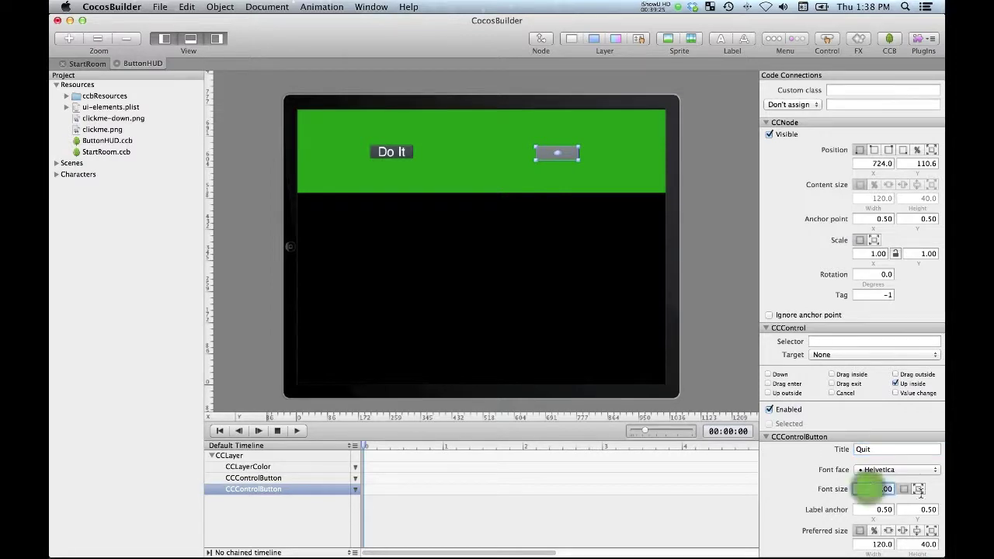
{"action": "type", "text": "36"}
{"action": "key", "text": "Return"}
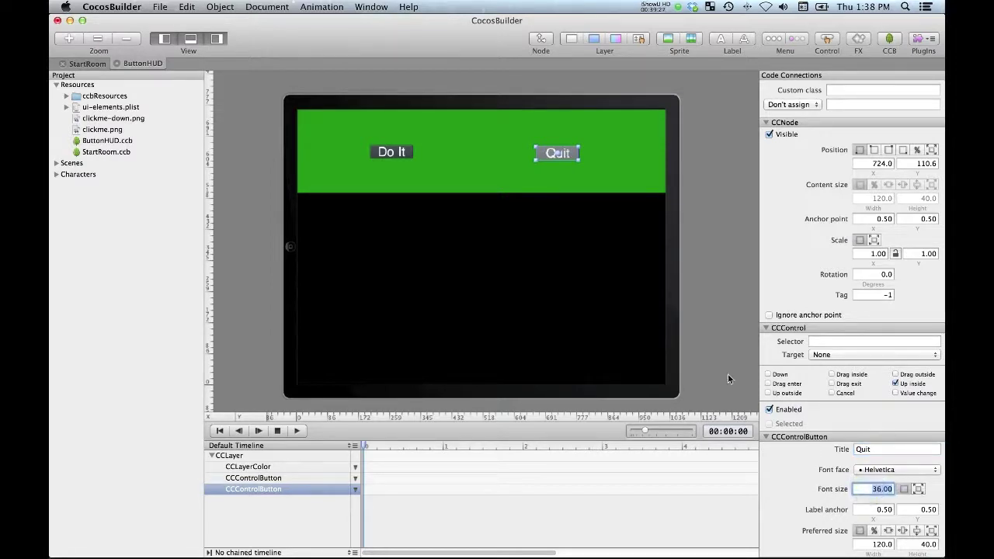
Step: Publish the ButtonHUD layout with File > Publish
{"action": "left_click", "coordinate": [727, 370]}
{"action": "left_click", "coordinate": [160, 6]}
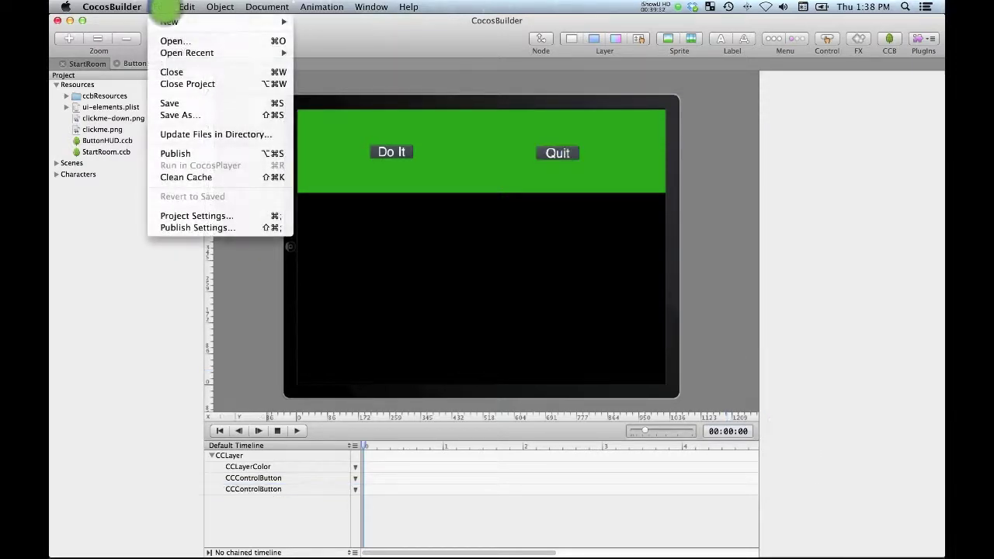
{"action": "left_click", "coordinate": [176, 153]}
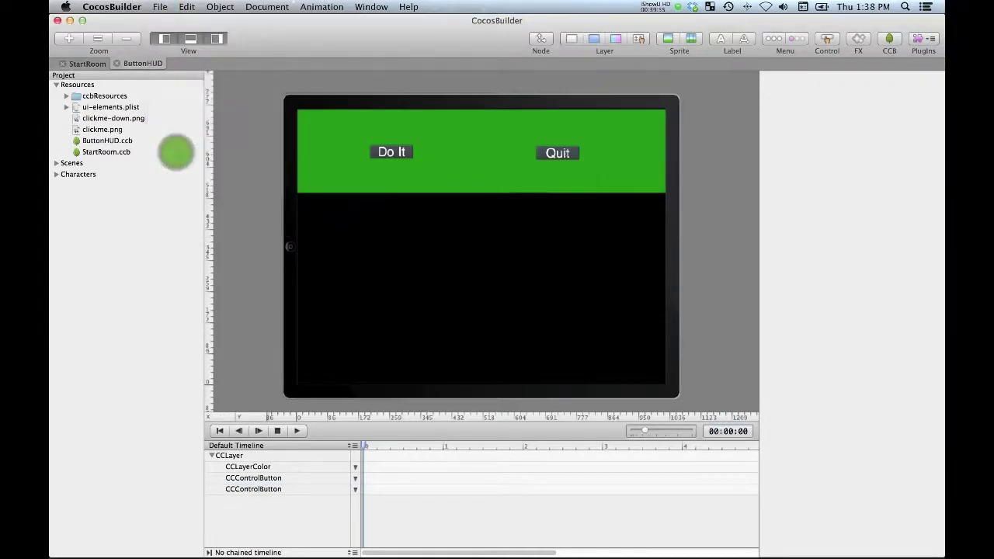
{"action": "left_click", "coordinate": [257, 167]}
Step: Add Resources/ButtonHUD.ccbi to the Xcode project's Resources group and open HelloWorldLayer.m
{"action": "key", "text": "super+Tab"}
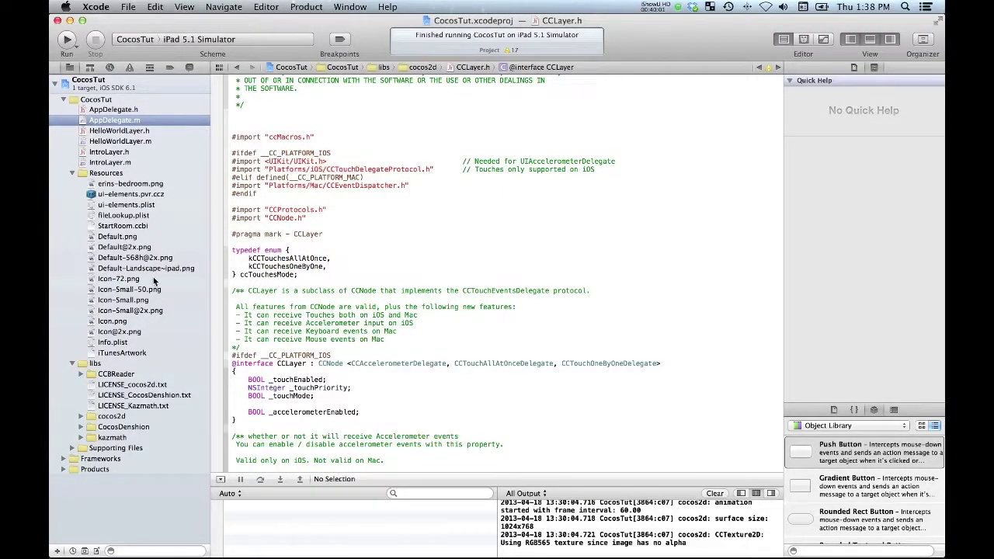
{"action": "left_click", "coordinate": [96, 173]}
{"action": "right_click", "coordinate": [97, 172]}
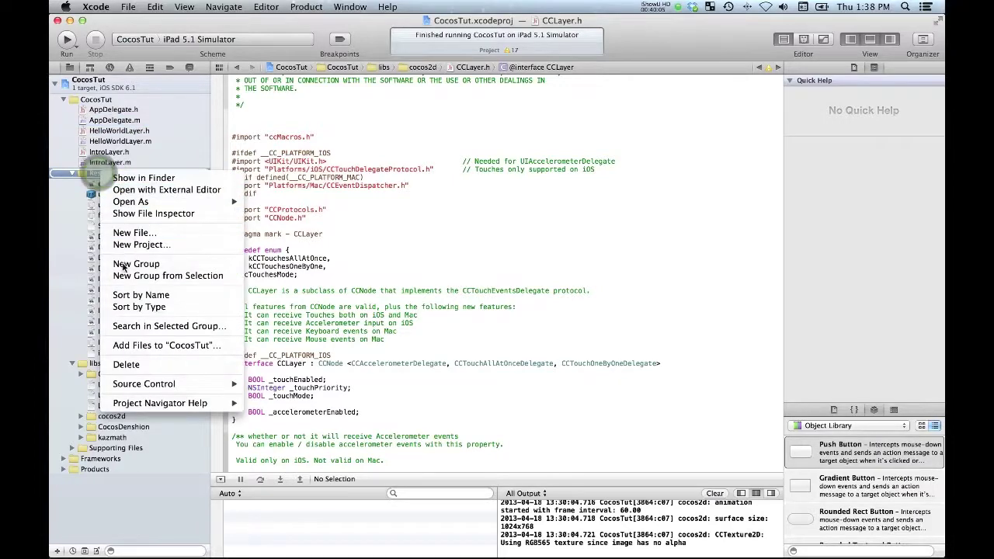
{"action": "left_click", "coordinate": [136, 344]}
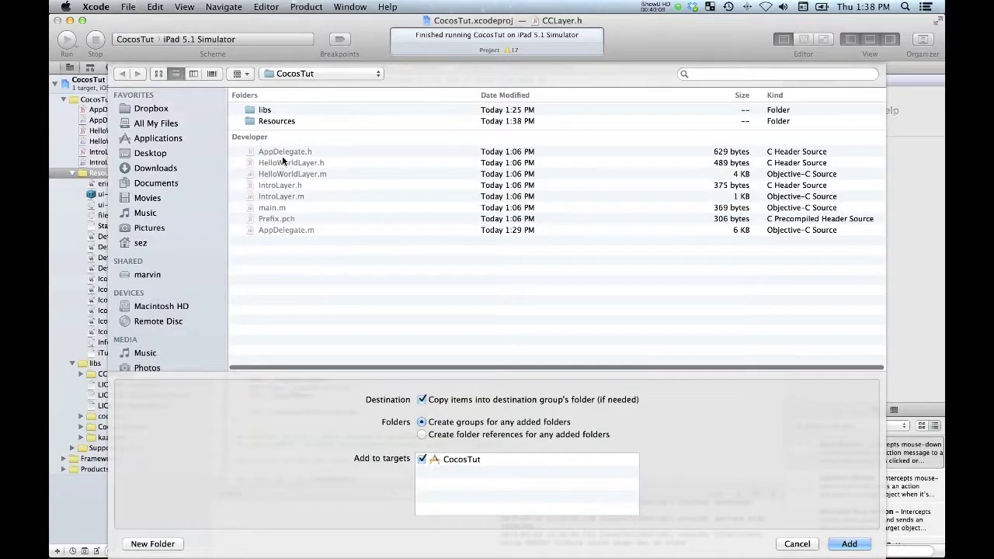
{"action": "double_click", "coordinate": [278, 121]}
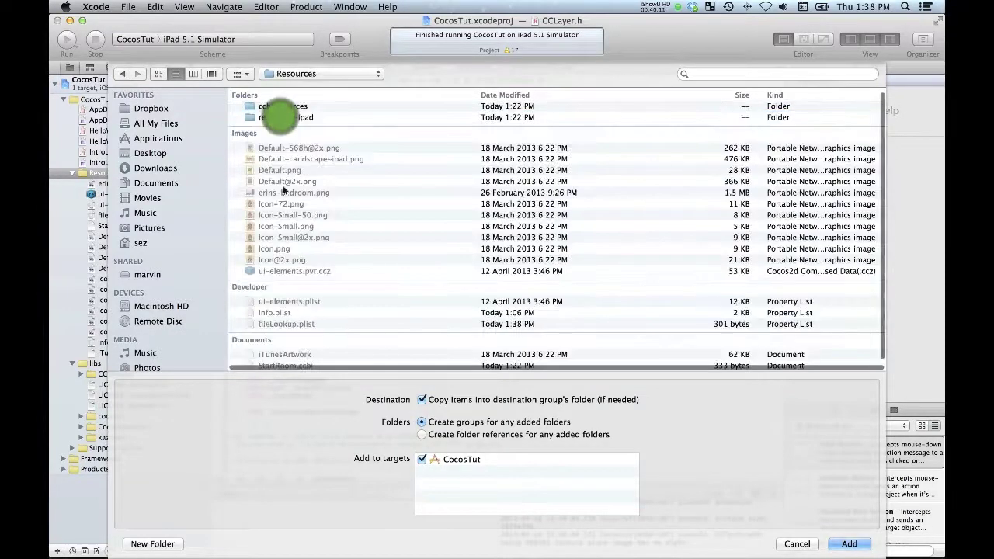
{"action": "scroll", "coordinate": [293, 219], "scroll_direction": "down", "scroll_amount": 1}
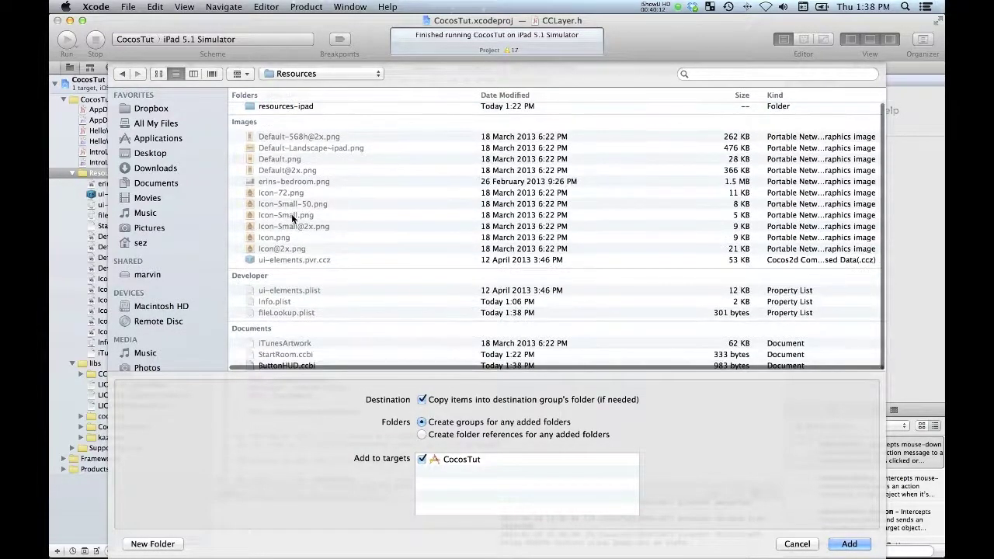
{"action": "left_click", "coordinate": [278, 365]}
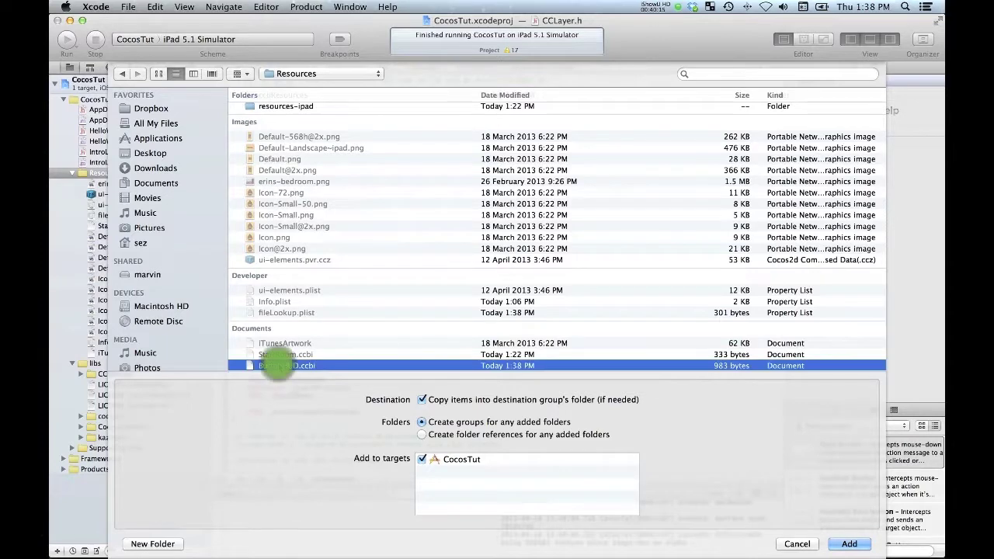
{"action": "left_click", "coordinate": [851, 544]}
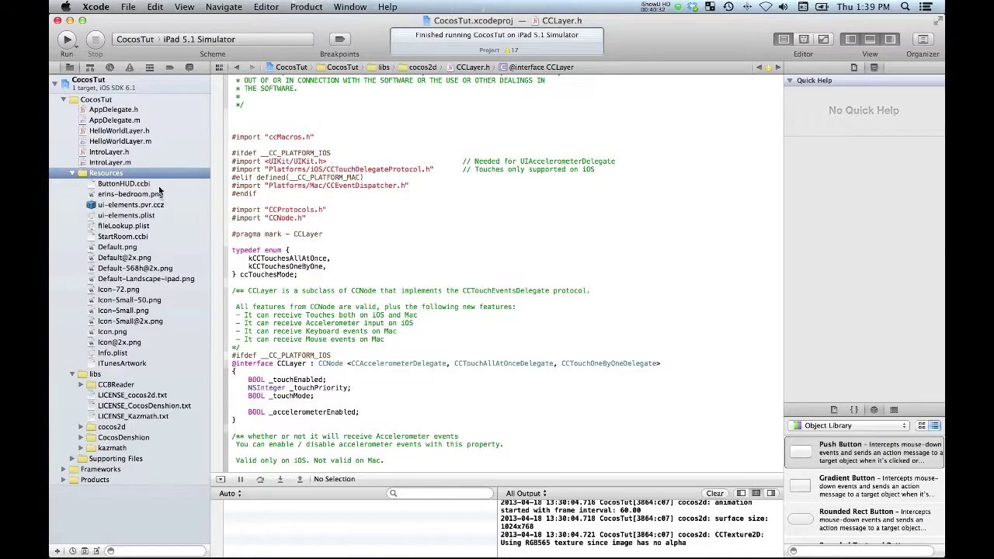
{"action": "left_click", "coordinate": [107, 142]}
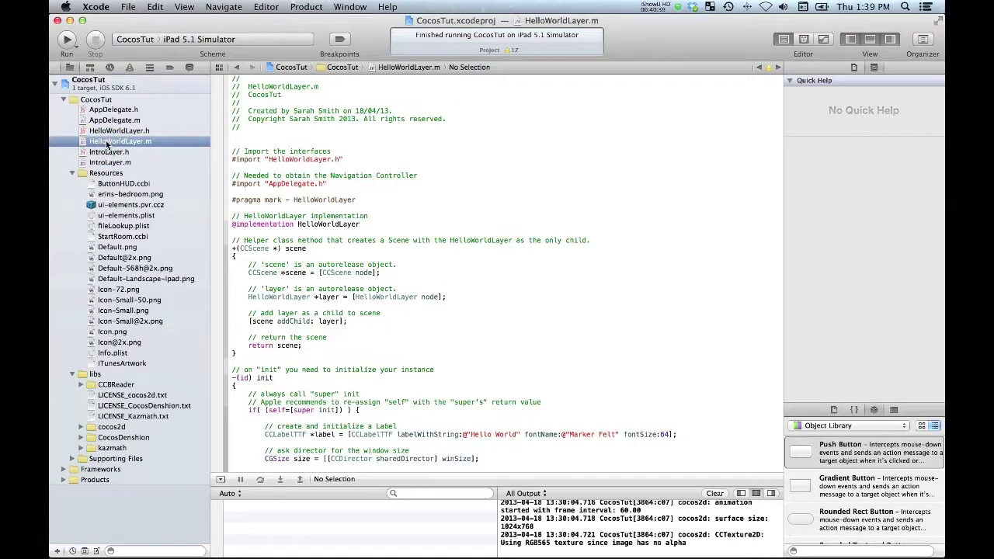
{"action": "key", "text": "super+Tab"}
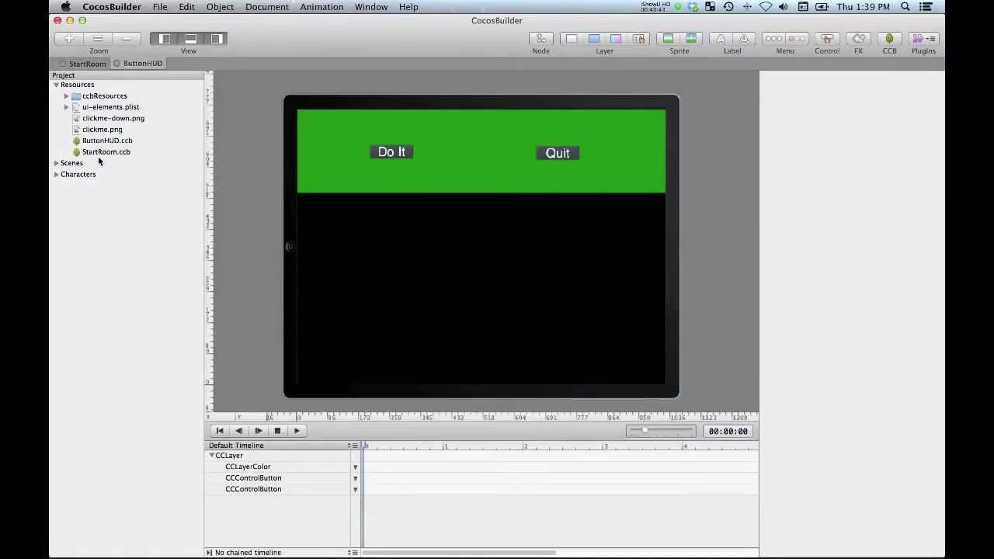
{"action": "left_click", "coordinate": [93, 64]}
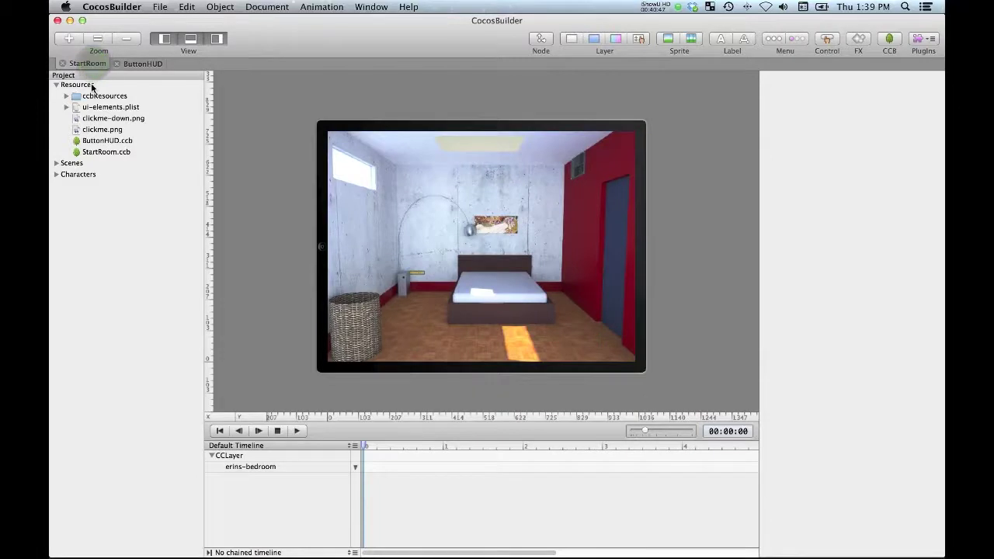
{"action": "left_click", "coordinate": [273, 455]}
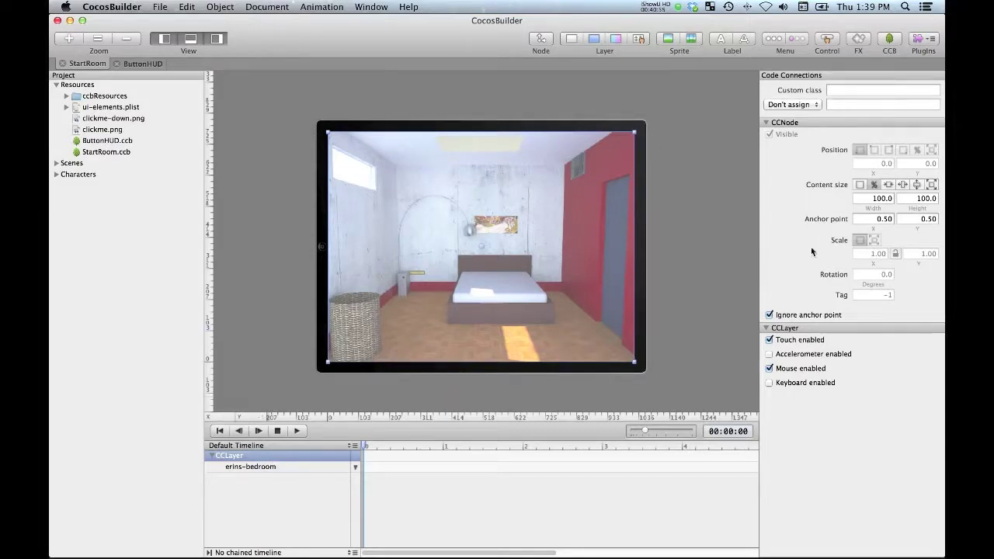
{"action": "left_click", "coordinate": [856, 91]}
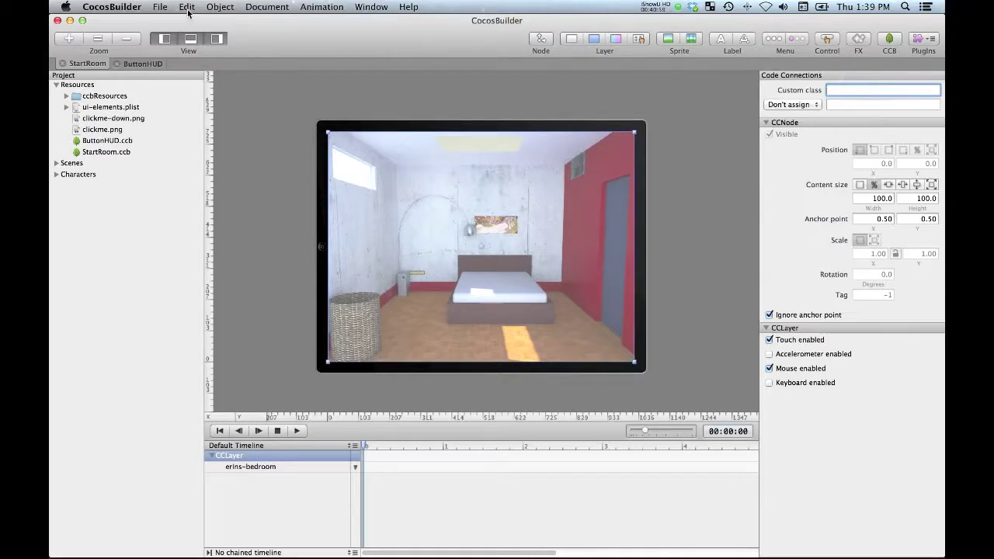
{"action": "left_click", "coordinate": [160, 7]}
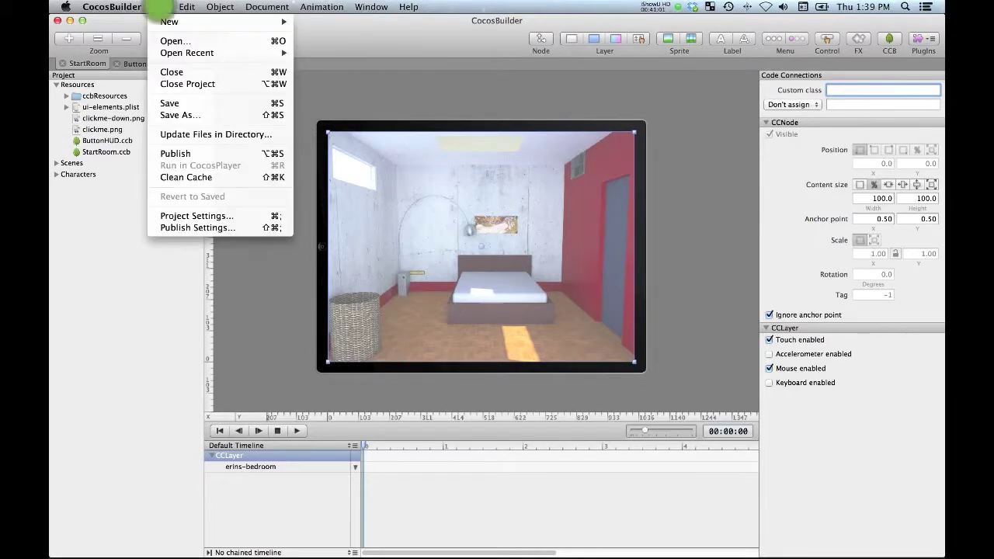
{"action": "mouse_move", "coordinate": [260, 8]}
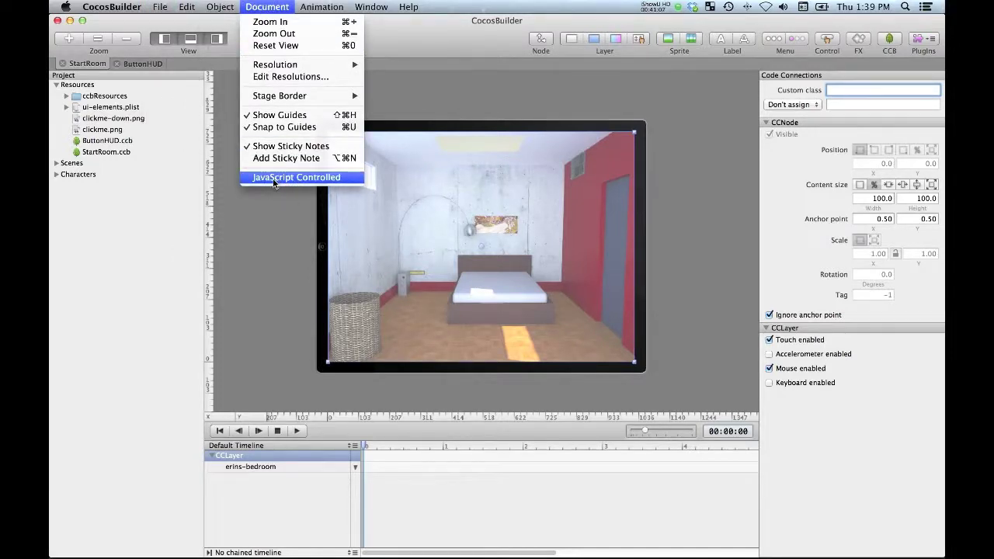
{"action": "left_click", "coordinate": [260, 216]}
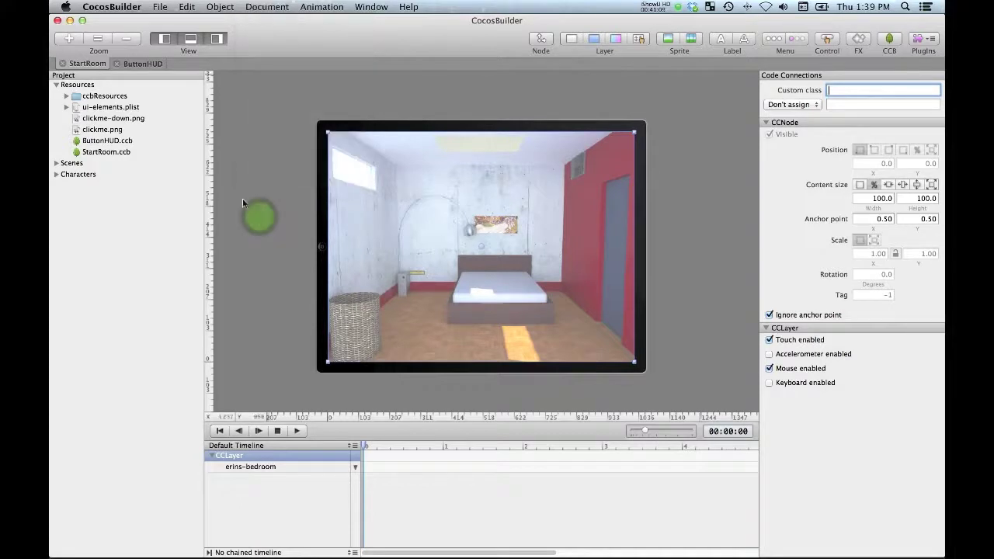
{"action": "left_click", "coordinate": [106, 143]}
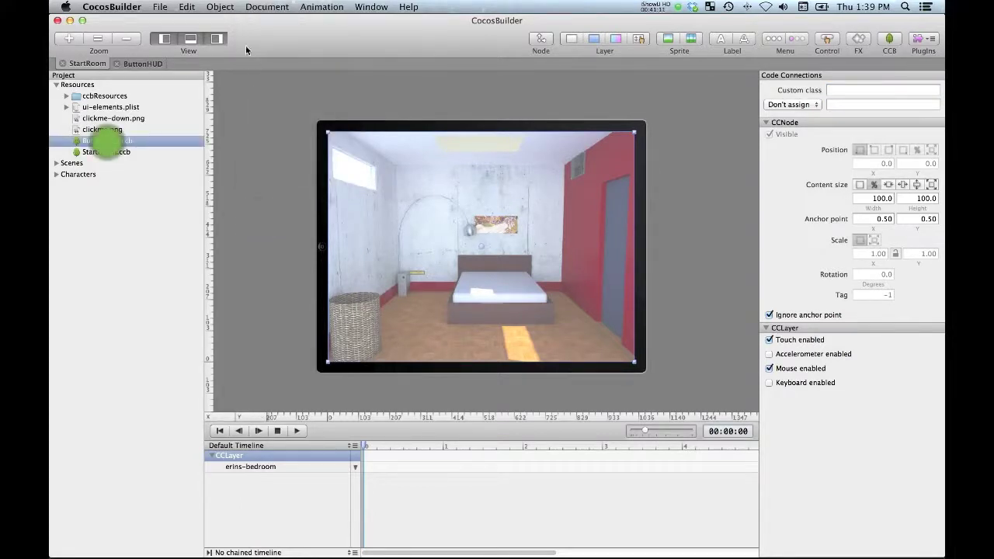
{"action": "left_click", "coordinate": [107, 143]}
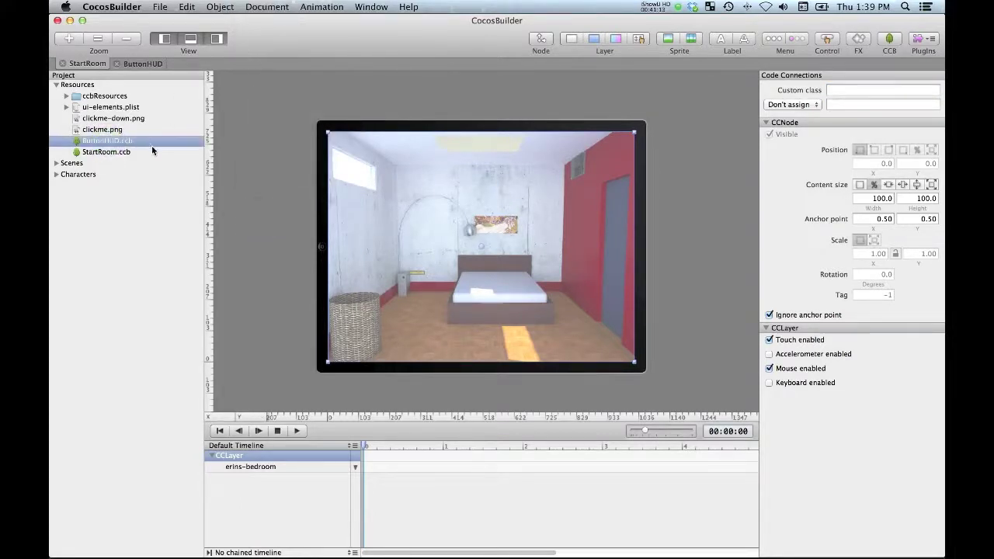
{"action": "left_click", "coordinate": [143, 64]}
{"action": "left_click", "coordinate": [87, 63]}
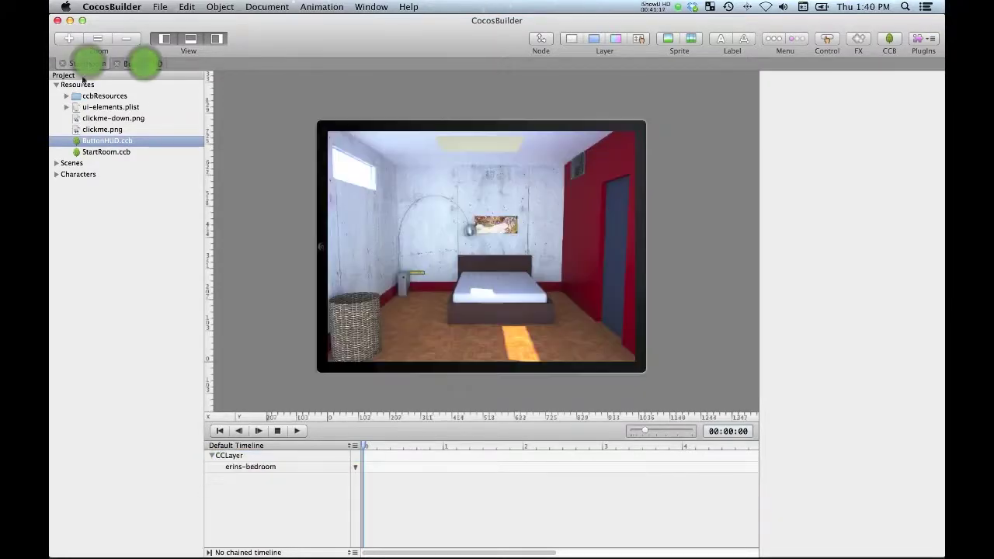
{"action": "double_click", "coordinate": [105, 141]}
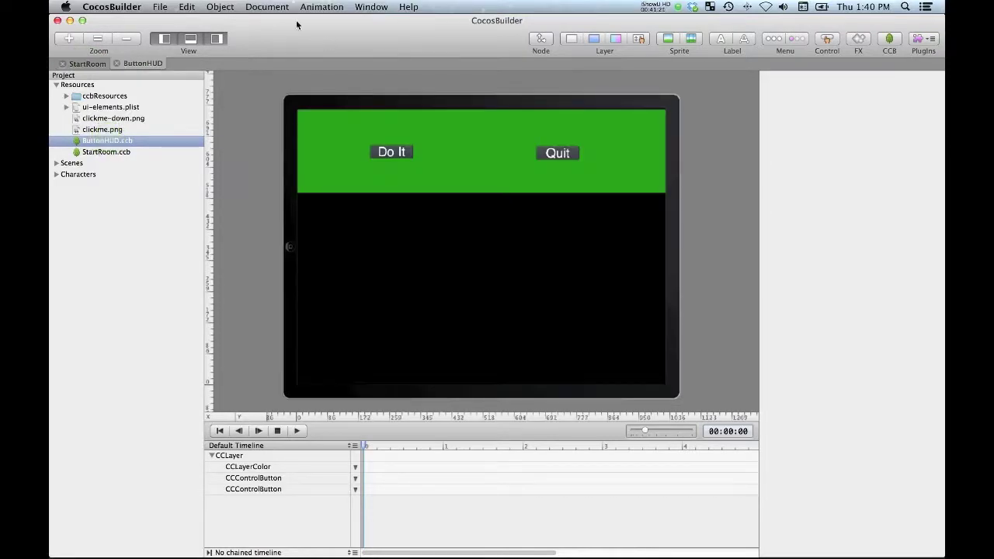
{"action": "left_click", "coordinate": [264, 6]}
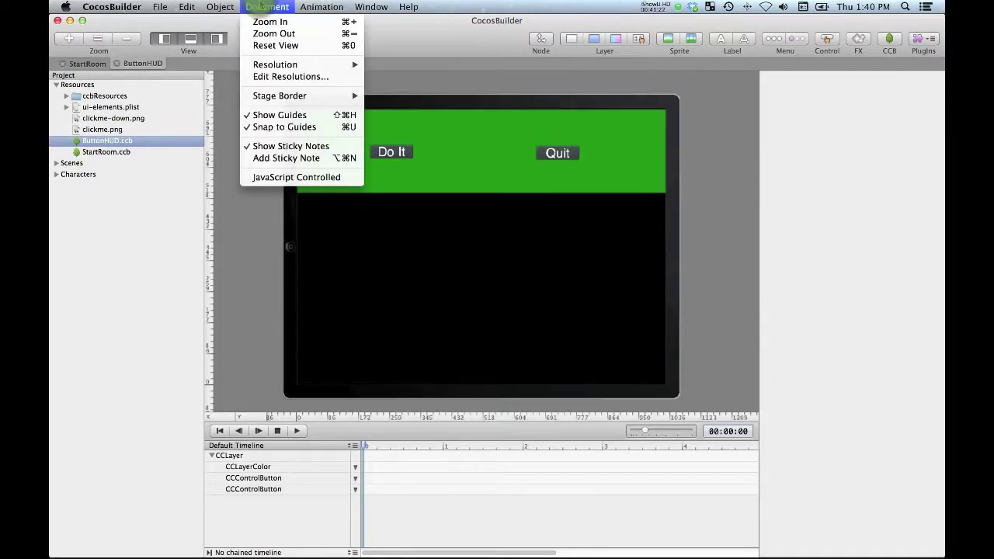
{"action": "left_click", "coordinate": [255, 225]}
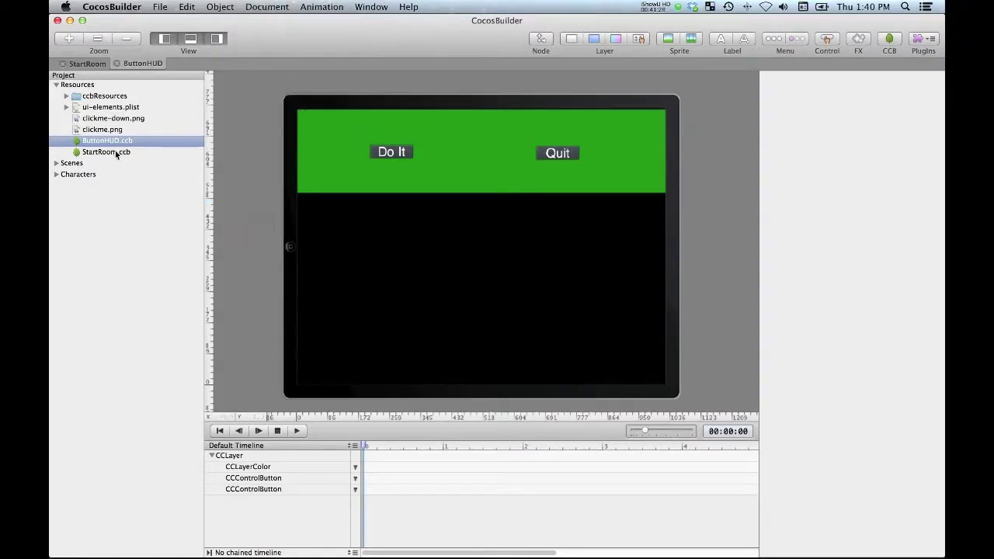
{"action": "left_click", "coordinate": [87, 64]}
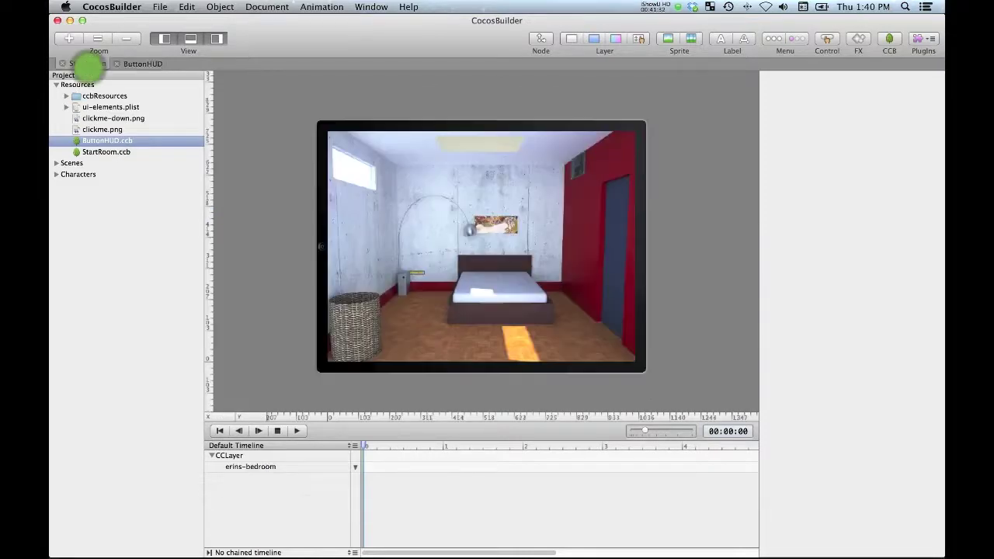
Step: Set the StartRoom root CCLayer's custom class to Room
{"action": "left_click", "coordinate": [233, 455]}
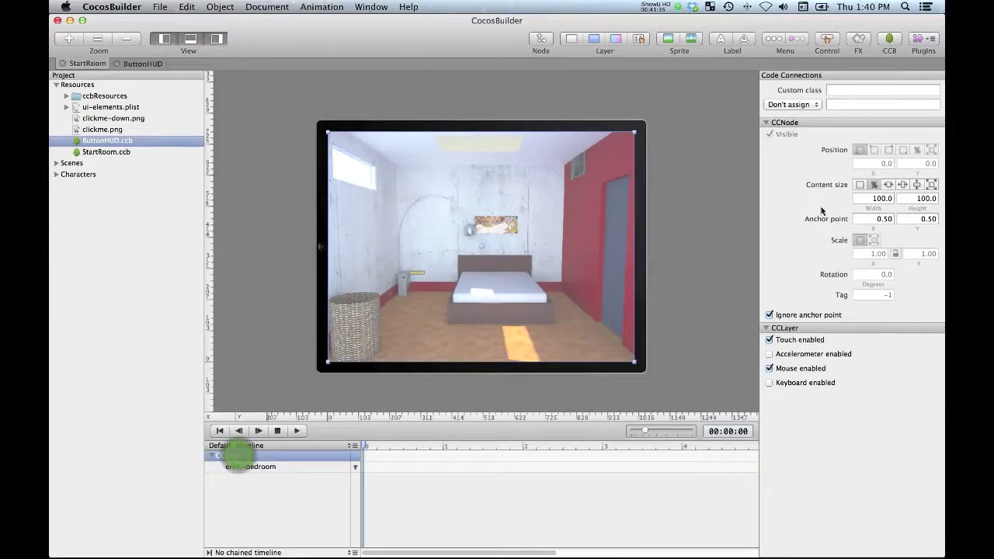
{"action": "left_click", "coordinate": [852, 89]}
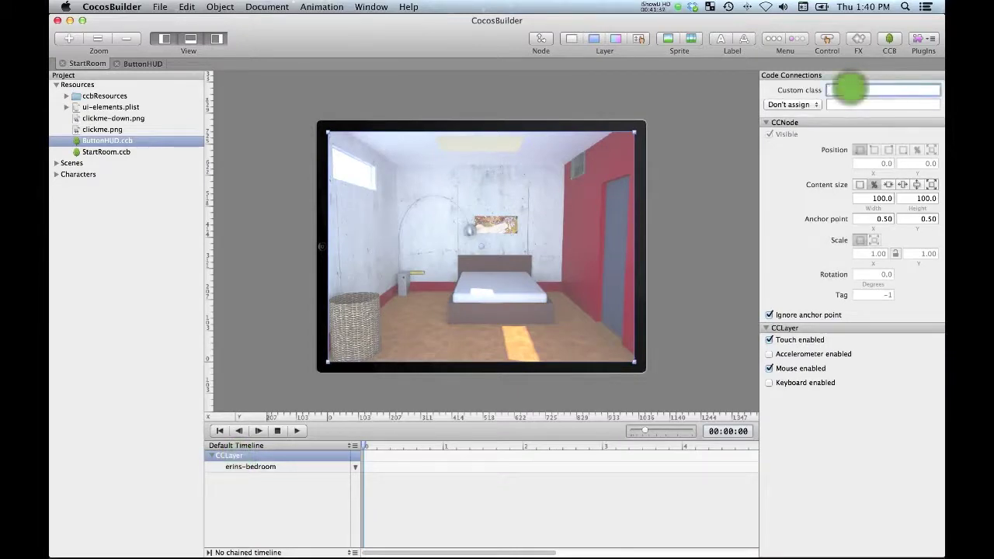
{"action": "type", "text": "Room"}
{"action": "key", "text": "Return"}
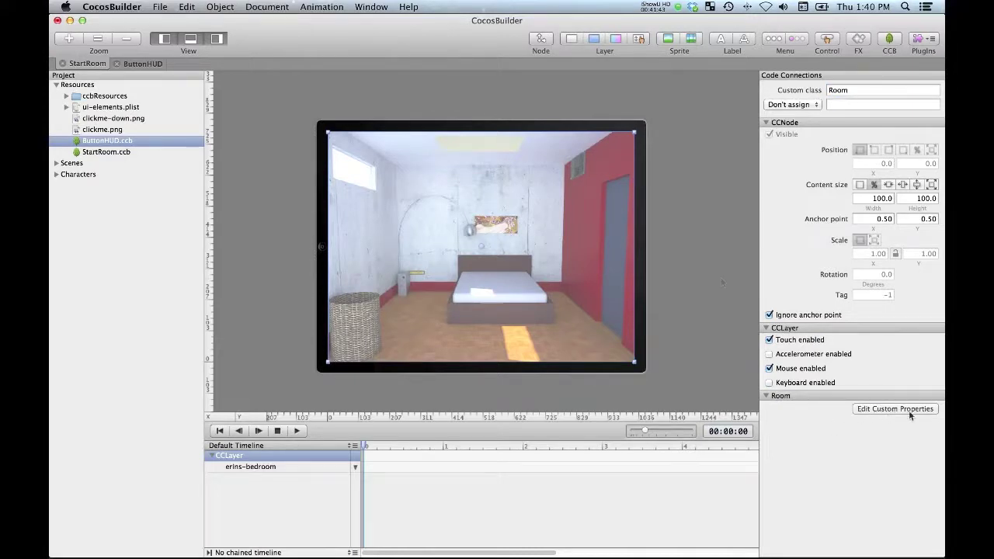
{"action": "left_click", "coordinate": [719, 237]}
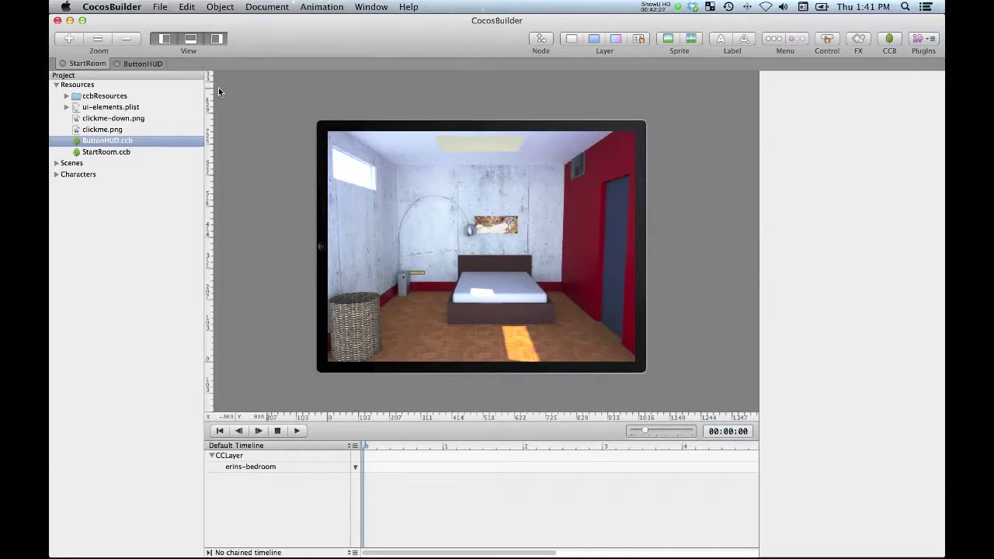
Step: Publish the CocosBuilder project and return to Xcode
{"action": "left_click", "coordinate": [159, 7]}
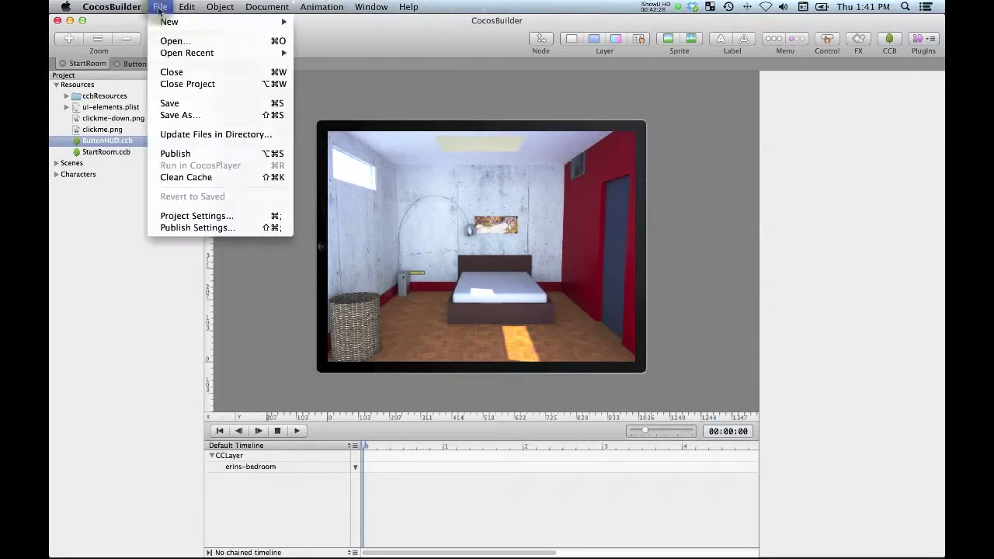
{"action": "left_click", "coordinate": [188, 152]}
{"action": "key", "text": "super+Tab"}
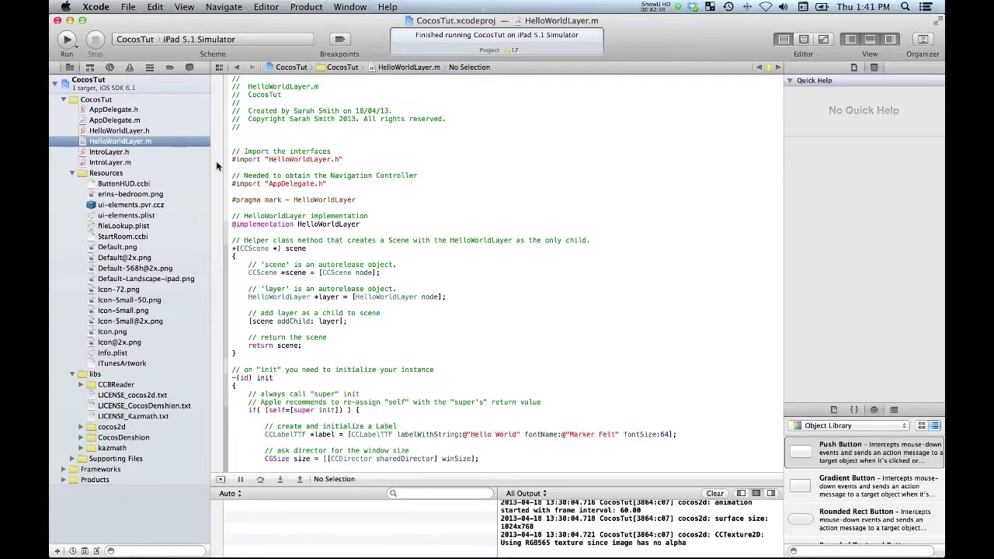
Step: Show the CocosTut target summary and collapse the Resources group
{"action": "left_click", "coordinate": [109, 87]}
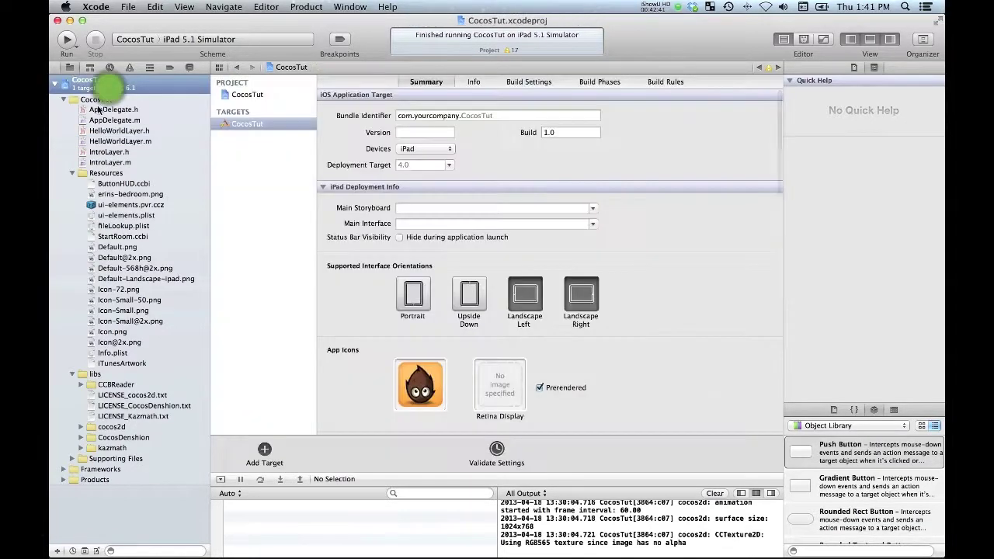
{"action": "left_click", "coordinate": [95, 99]}
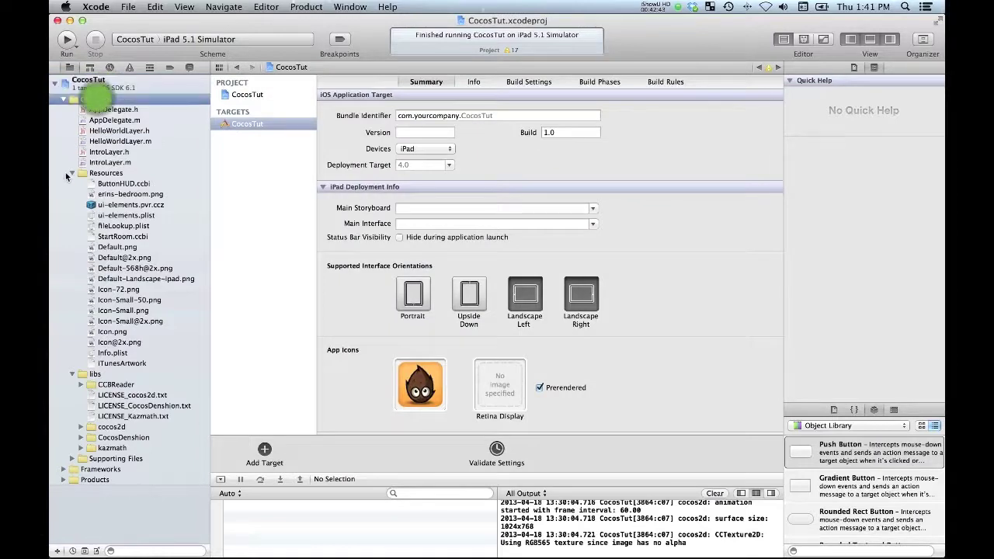
{"action": "left_click", "coordinate": [72, 172]}
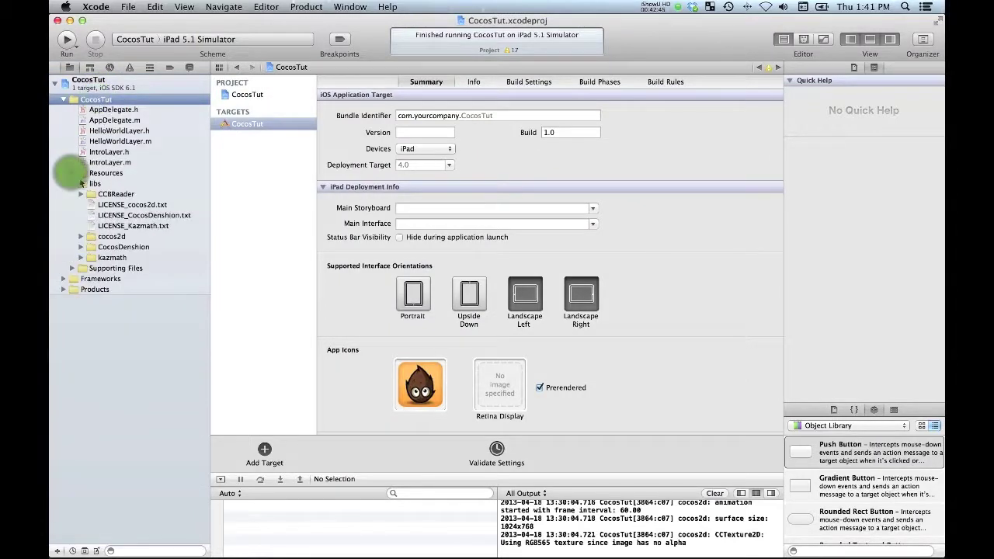
Step: Start a new Objective-C class in the CocosTut group with superclass CCLayer
{"action": "left_click", "coordinate": [71, 184]}
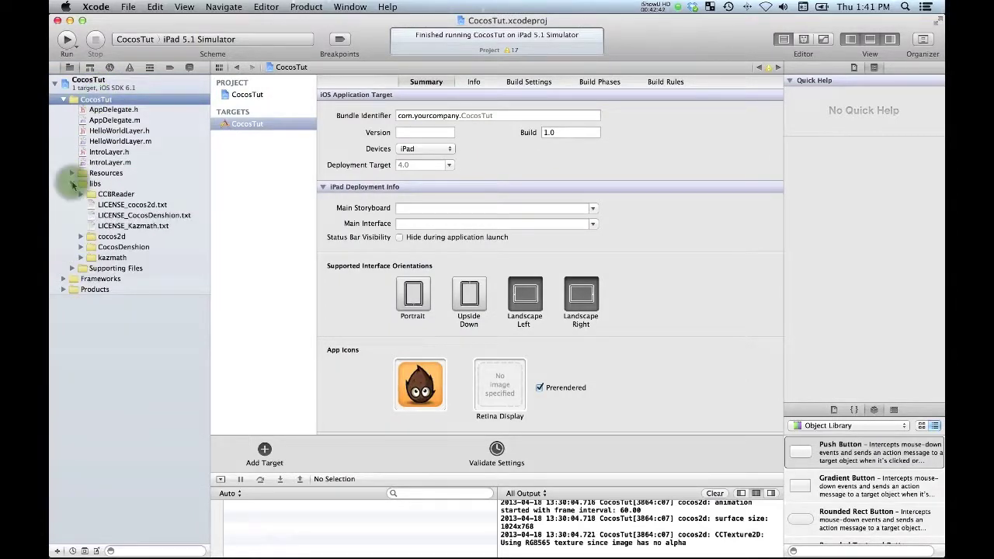
{"action": "right_click", "coordinate": [110, 101]}
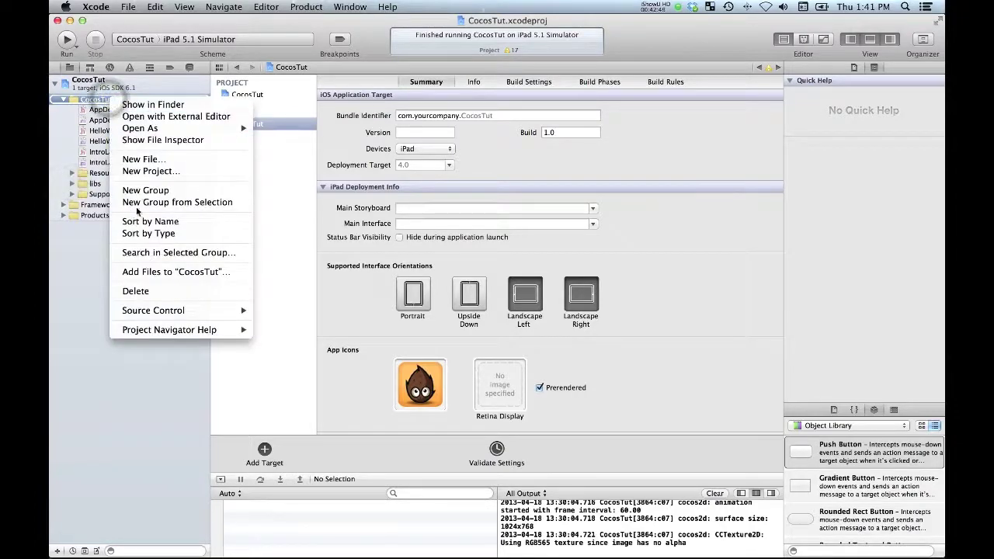
{"action": "left_click", "coordinate": [142, 159]}
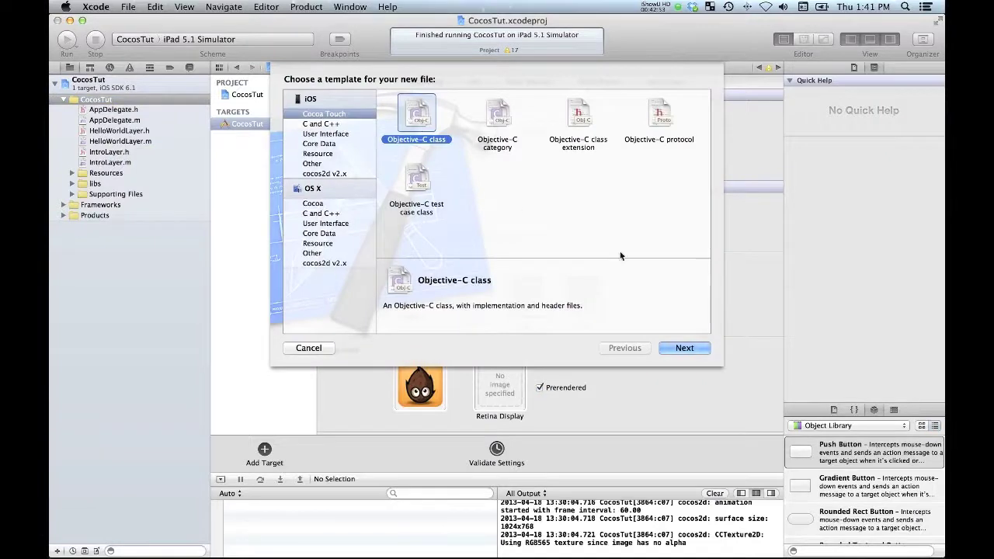
{"action": "left_click", "coordinate": [679, 351]}
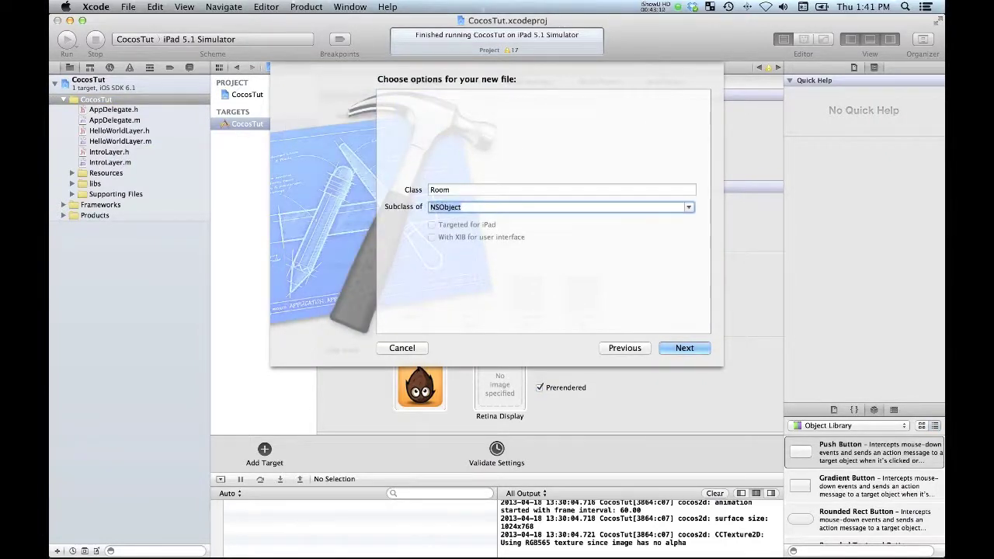
{"action": "type", "text": "CCLayer"}
{"action": "key", "text": "Tab"}
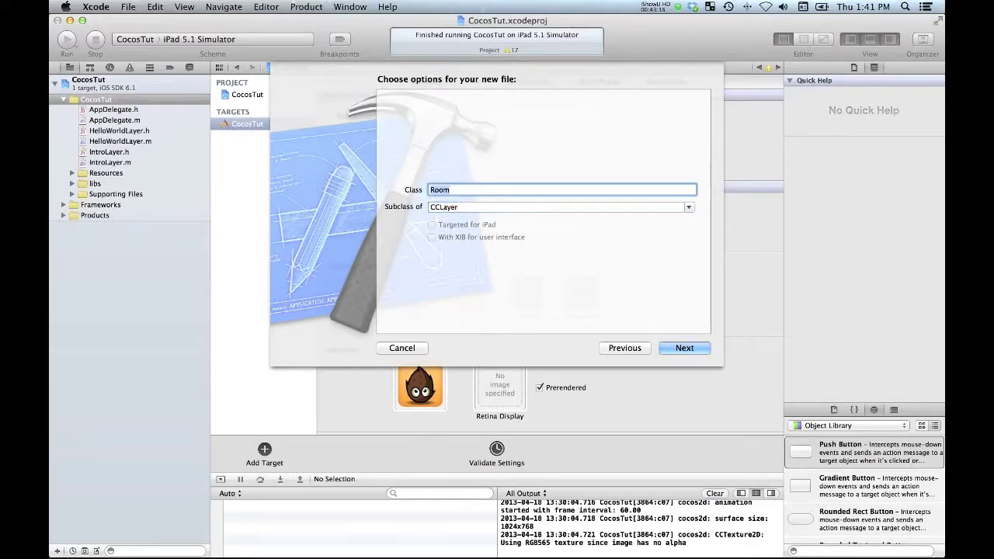
Step: Check the StartRoom layer's custom class name in CocosBuilder
{"action": "key", "text": "super+Tab"}
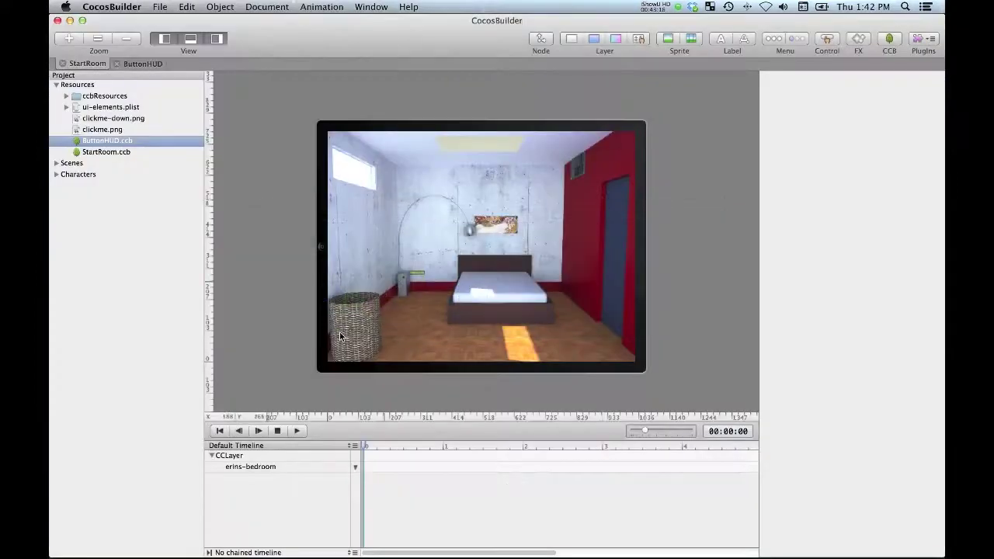
{"action": "left_click", "coordinate": [306, 457]}
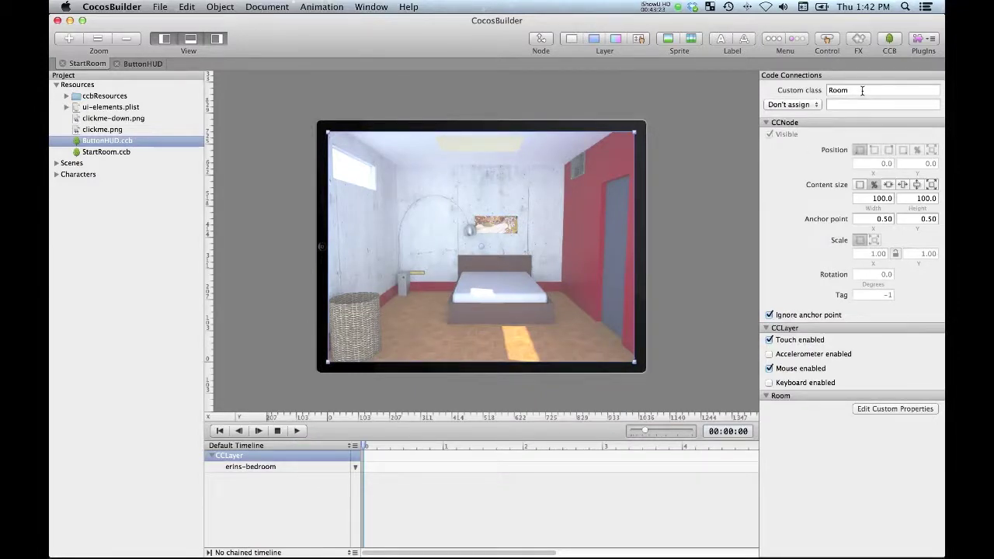
{"action": "key", "text": "super+Tab"}
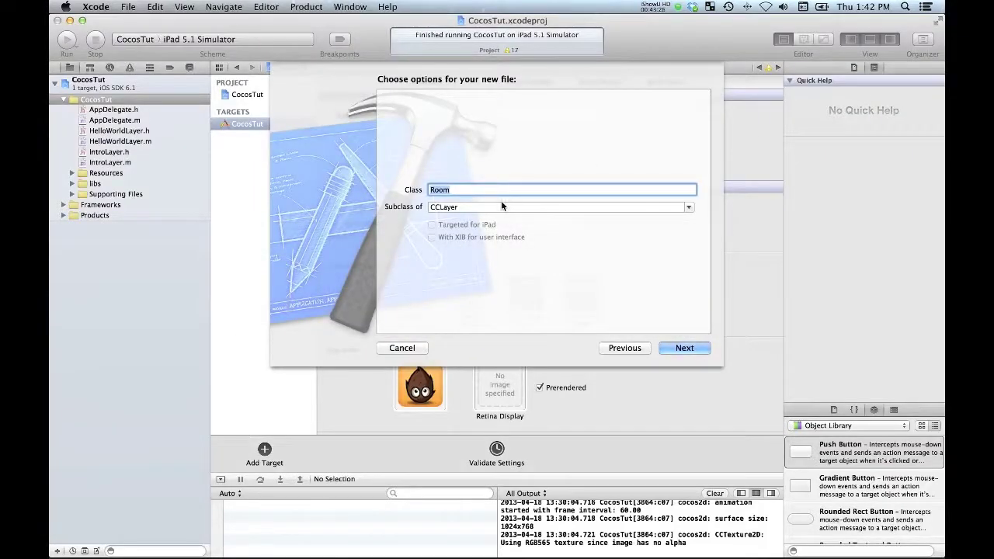
Step: Finish the wizard and create the Room class files
{"action": "left_click", "coordinate": [502, 205]}
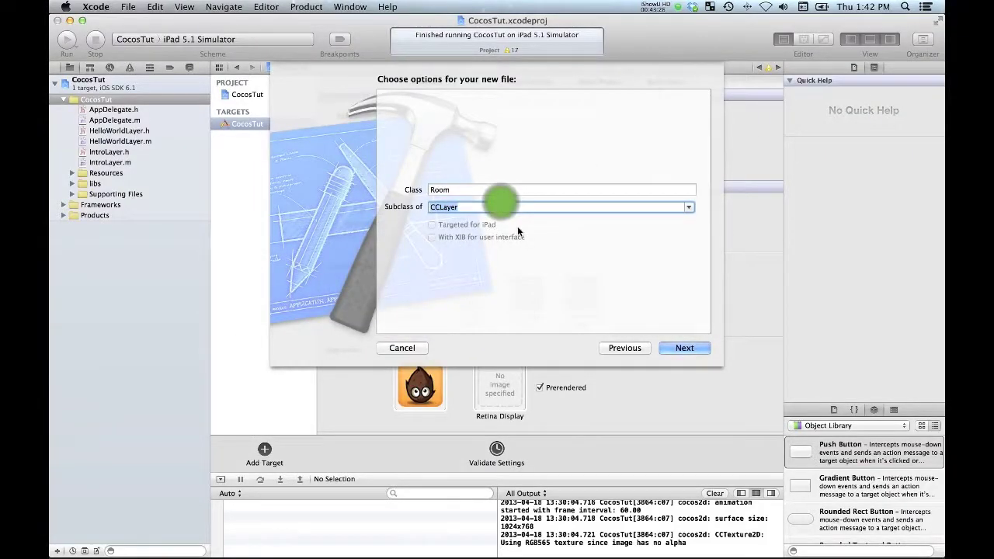
{"action": "left_click", "coordinate": [574, 236]}
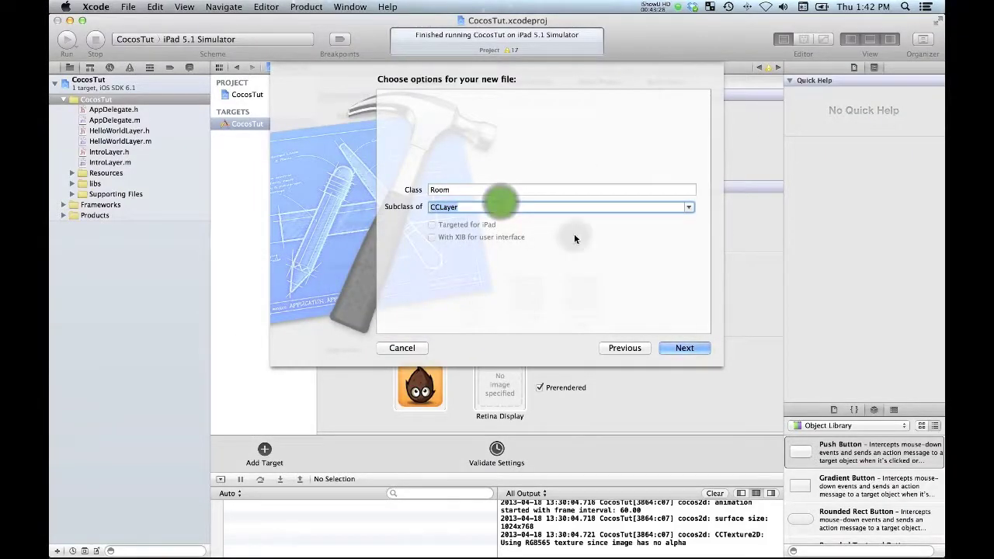
{"action": "left_click", "coordinate": [689, 347]}
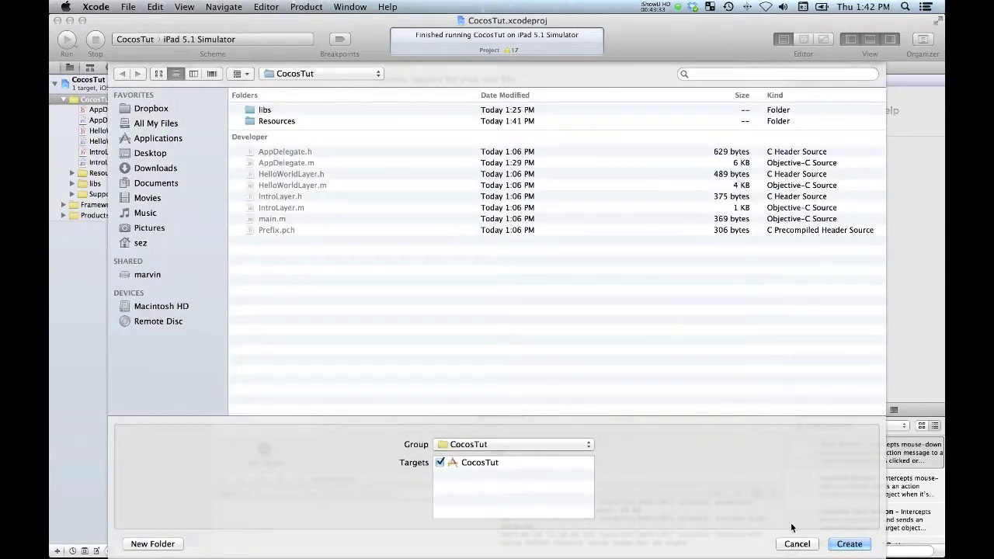
{"action": "left_click", "coordinate": [851, 544]}
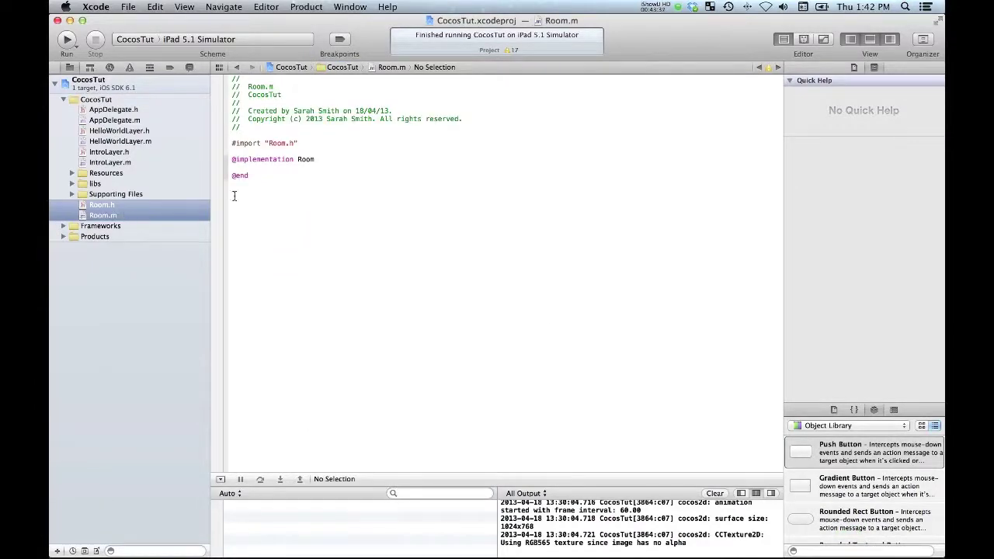
{"action": "left_click", "coordinate": [153, 216]}
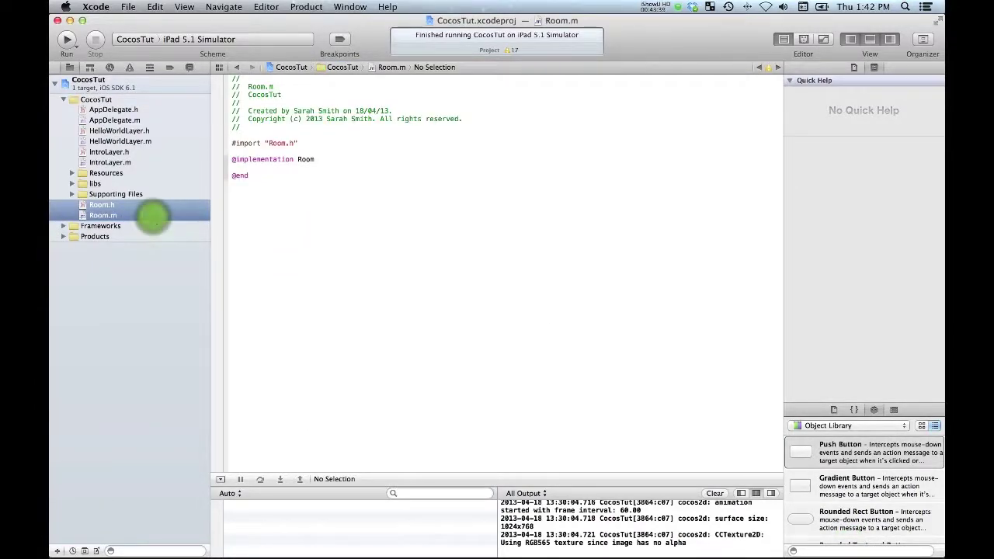
{"action": "left_click", "coordinate": [333, 158]}
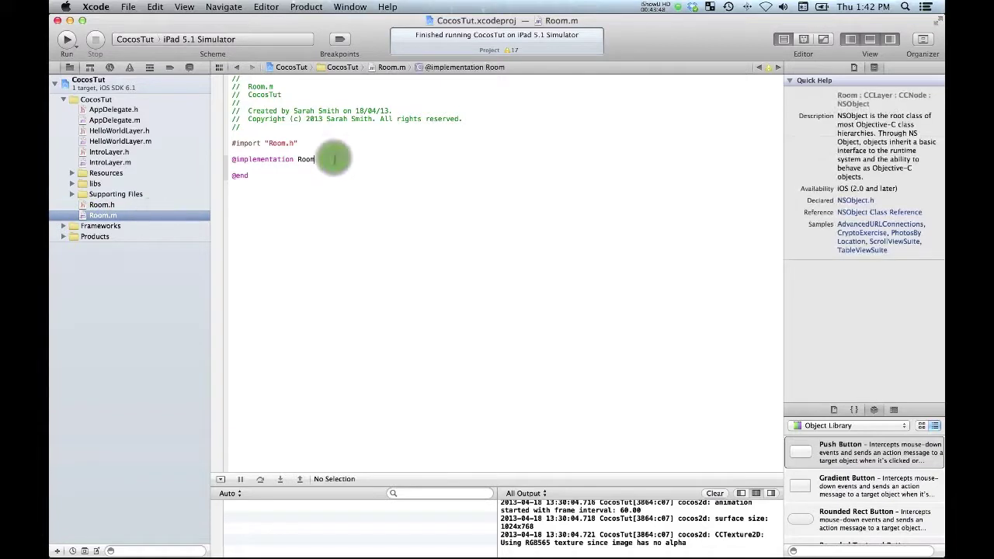
{"action": "key", "text": "Return"}
{"action": "key", "text": "Return"}
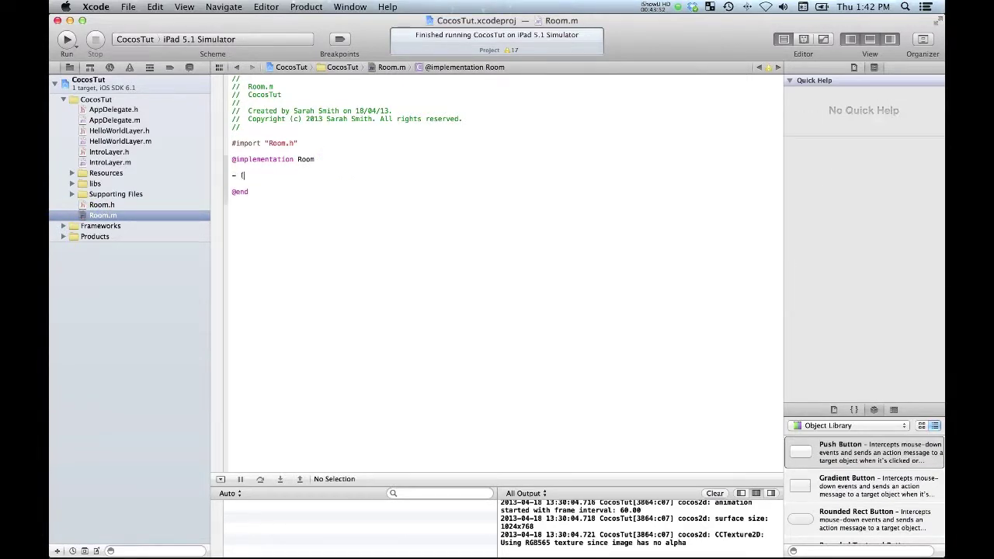
{"action": "type", "text": "void)did"}
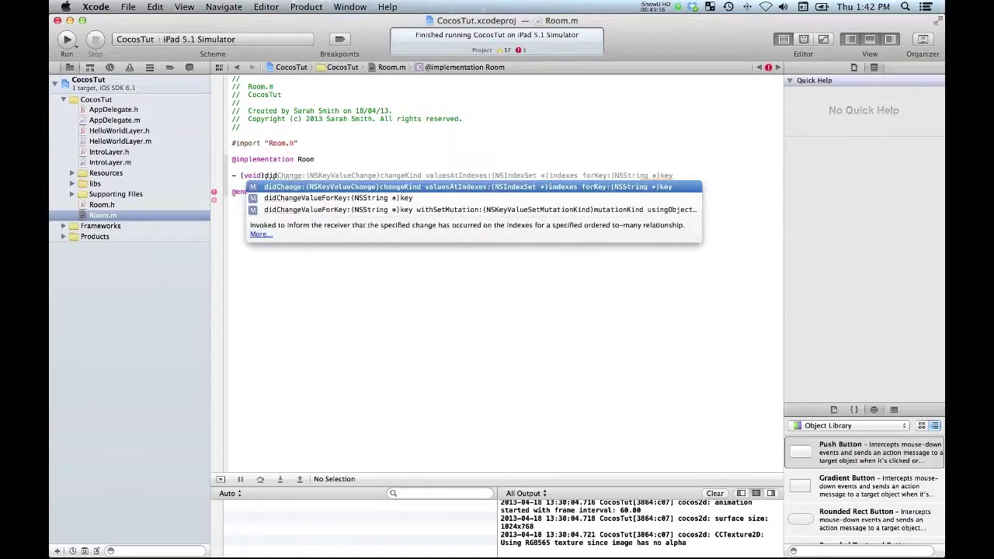
{"action": "type", "text": "LoadFrom"}
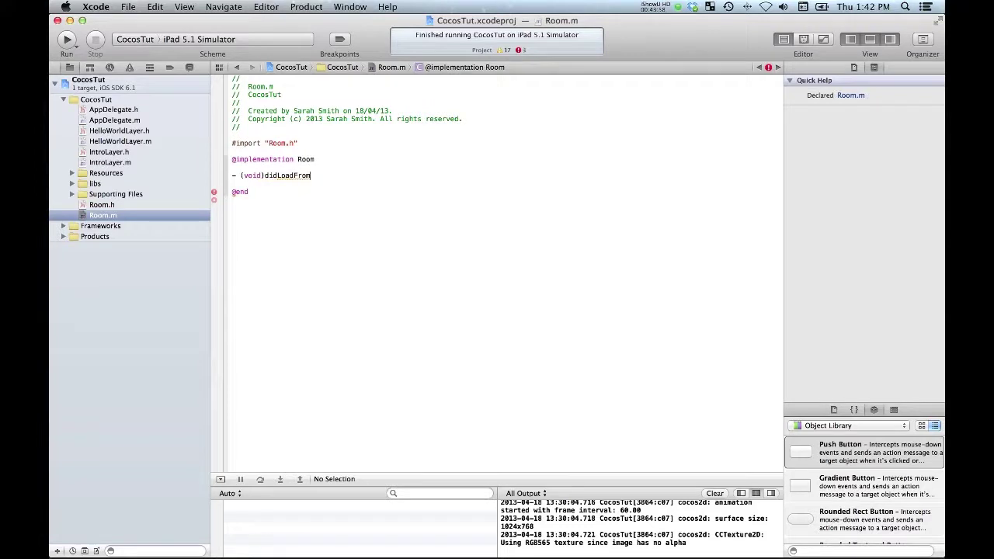
{"action": "type", "text": "CCB"}
{"action": "key", "text": "Return"}
{"action": "type", "text": "{"}
Step: Make its body CCLOG(@"######## %@ ##########", NSStringFromSelector(_cmd)), save Room.m, and build and run
{"action": "key", "text": "Return"}
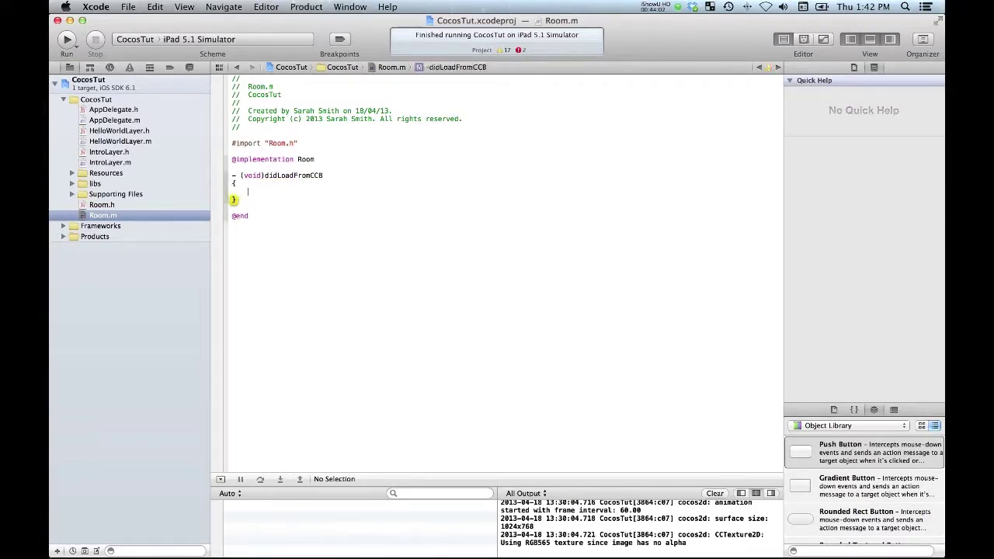
{"action": "type", "text": "//"}
{"action": "key", "text": "BackSpace"}
{"action": "key", "text": "BackSpace"}
{"action": "type", "text": "CCLOG("}
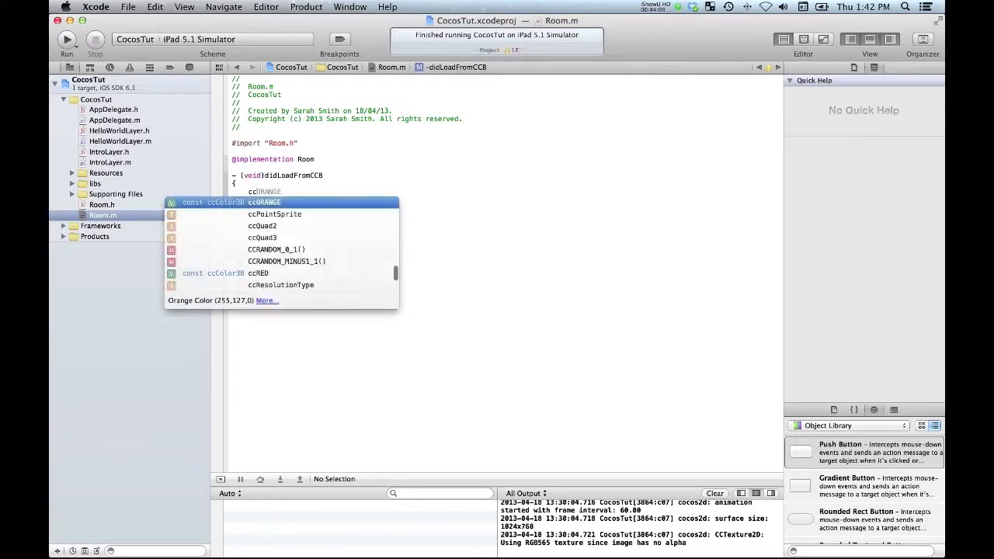
{"action": "type", "text": "@\"#"}
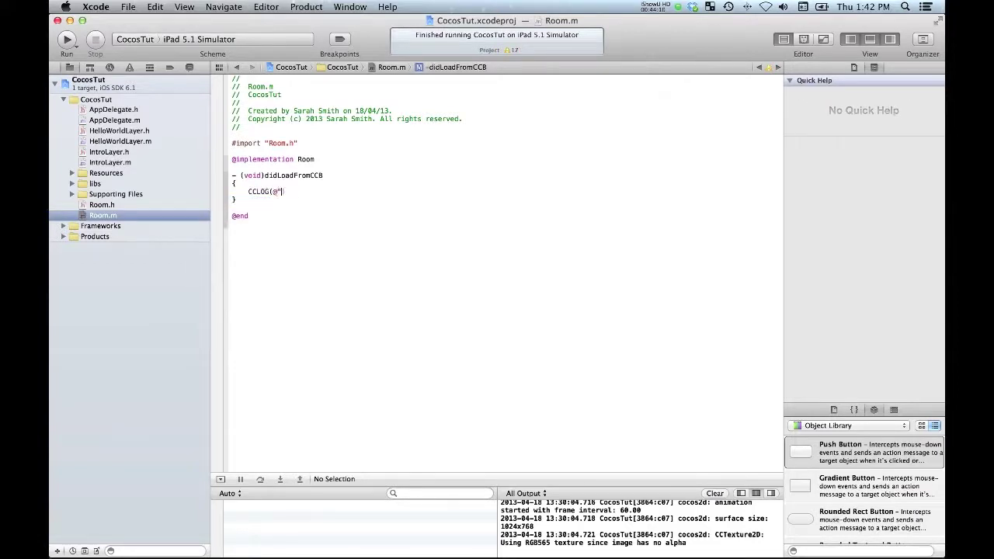
{"action": "type", "text": "####### %@ ##########\", NSStringFromSelector(_c"}
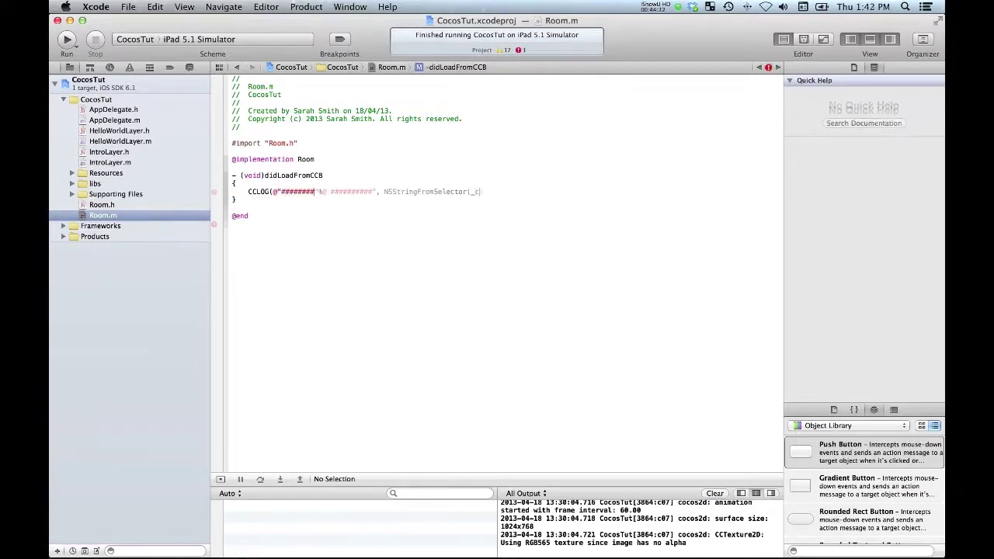
{"action": "type", "text": "md));;"}
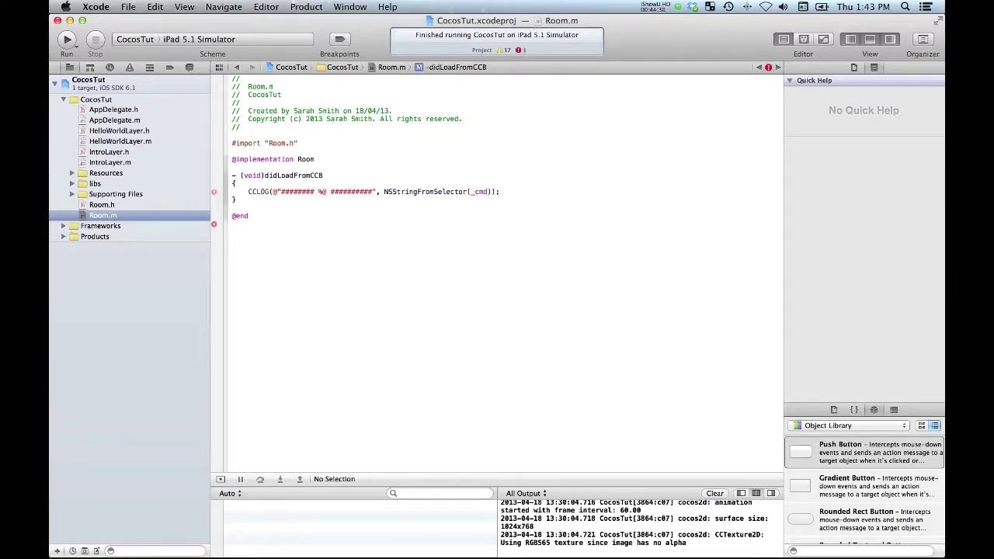
{"action": "key", "text": "super+s"}
{"action": "key", "text": "super+r"}
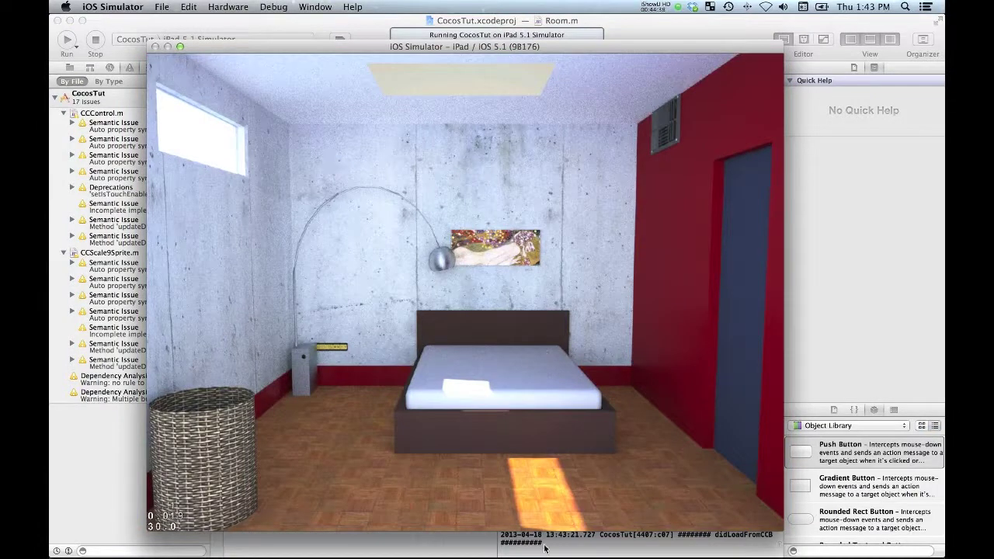
Step: Enlarge Xcode's debug console and find the didLoadFromCCB log line
{"action": "mouse_move", "coordinate": [548, 547]}
{"action": "left_click", "coordinate": [734, 543]}
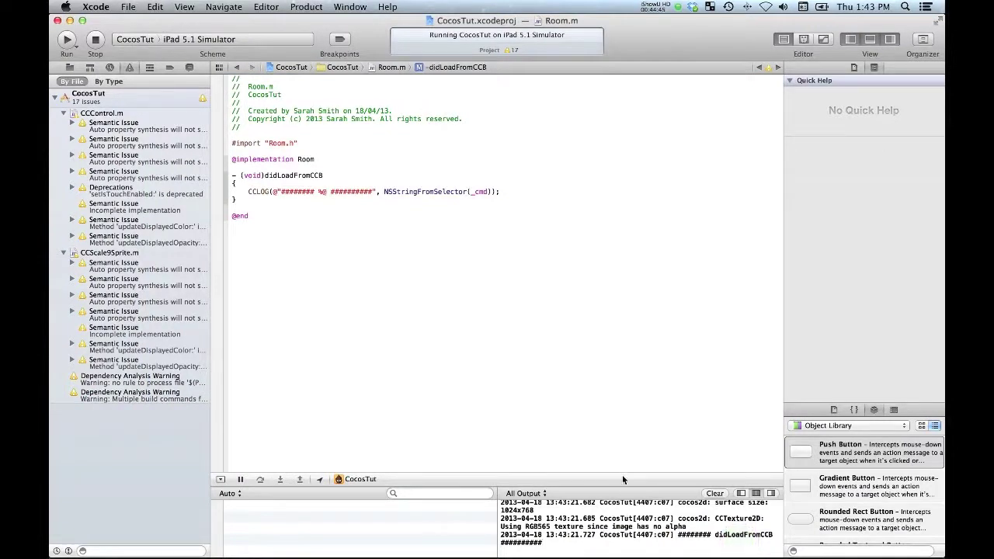
{"action": "left_click_drag", "start_coordinate": [622, 473], "coordinate": [622, 394]}
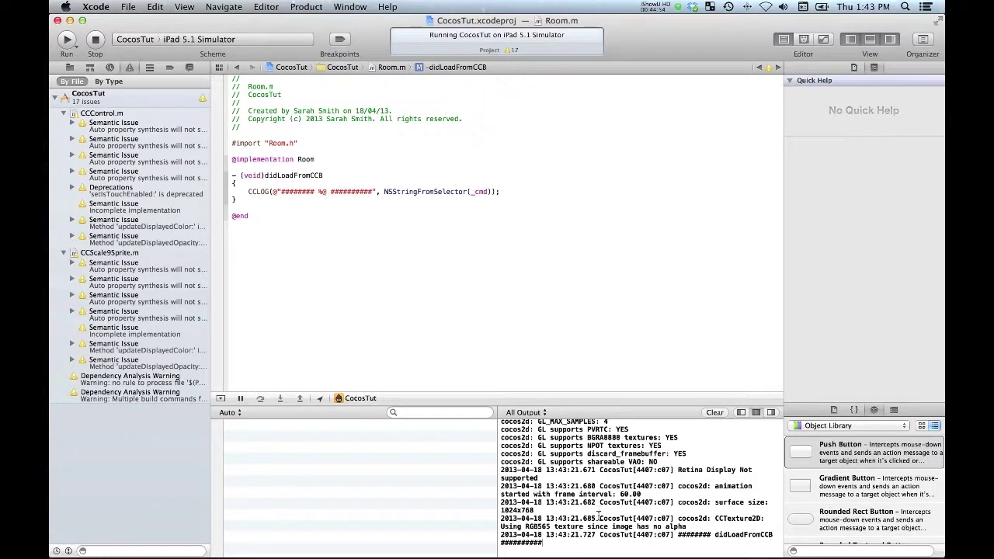
{"action": "left_click_drag", "start_coordinate": [602, 528], "coordinate": [619, 544]}
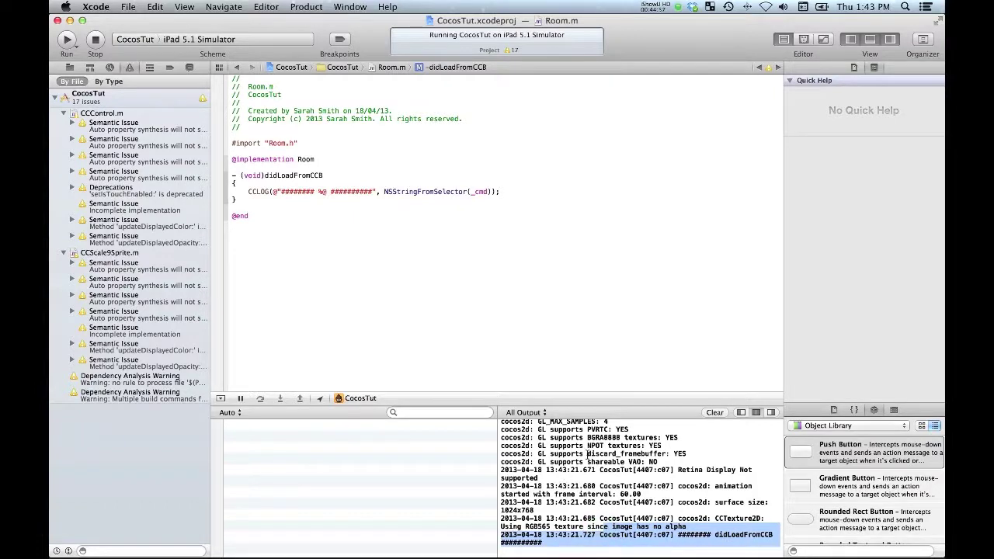
{"action": "left_click", "coordinate": [444, 270]}
Step: Quit the iOS Simulator and switch over to CocosBuilder
{"action": "key", "text": "super+Tab"}
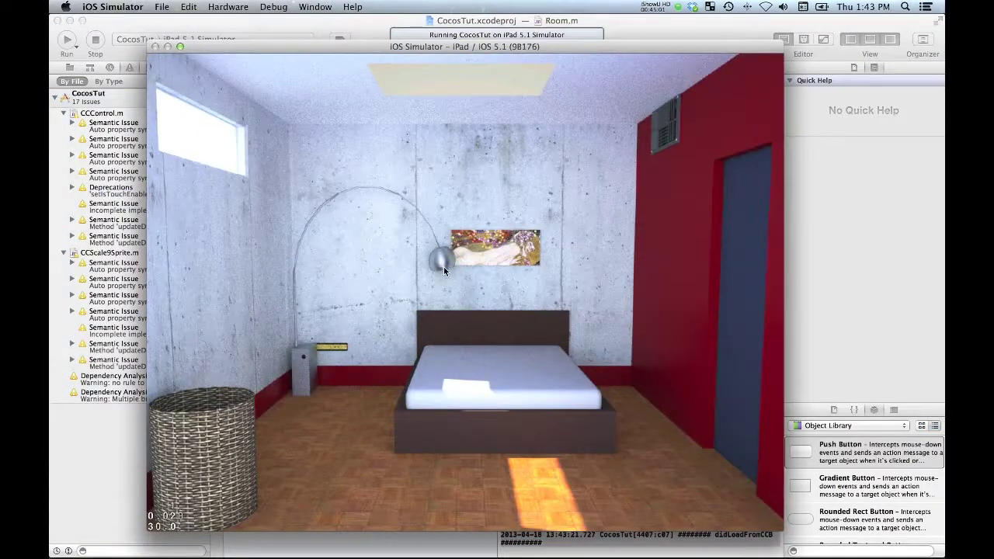
{"action": "key", "text": "super+q"}
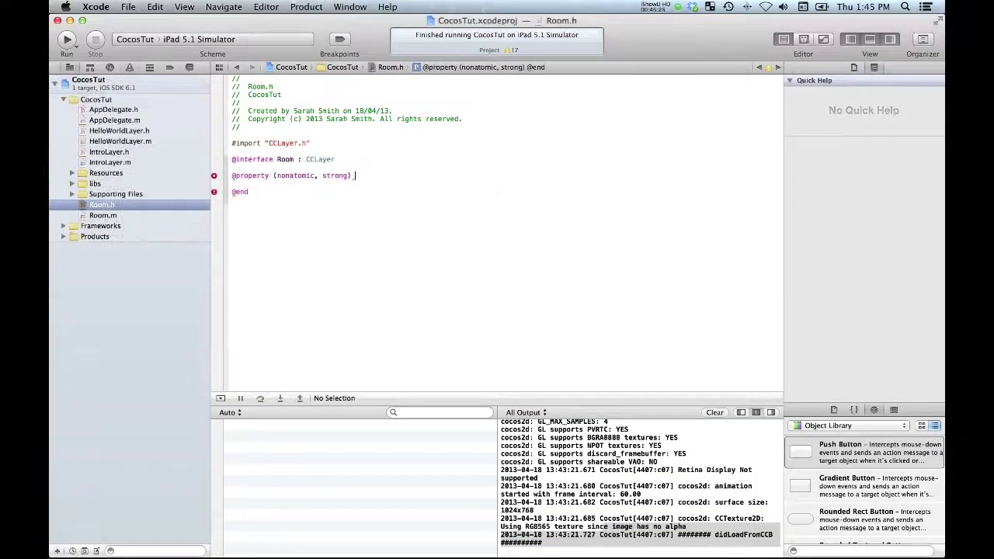
{"action": "key", "text": "super+Tab"}
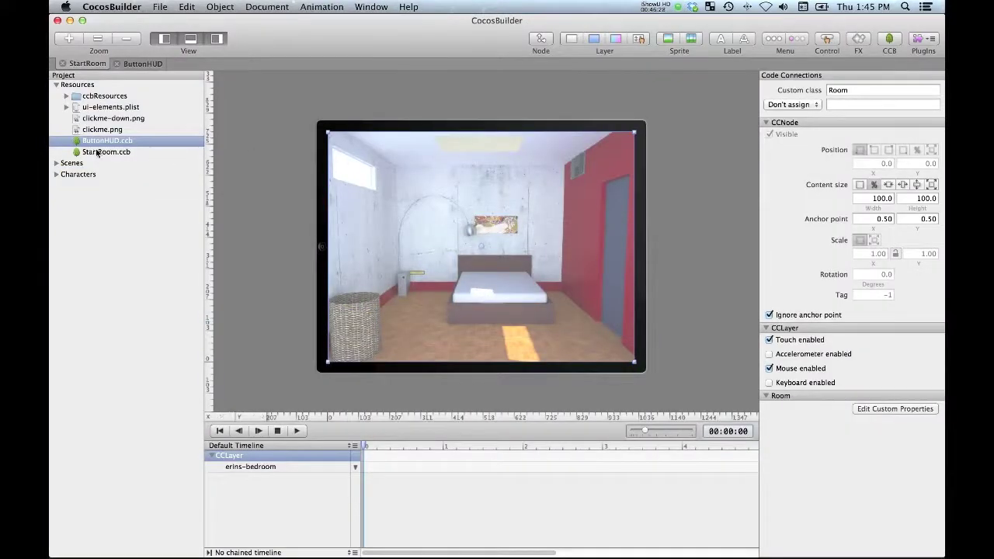
Step: Give ButtonHUD.ccb's root CCLayer the custom class ButtonHUD and save the layout
{"action": "double_click", "coordinate": [106, 140]}
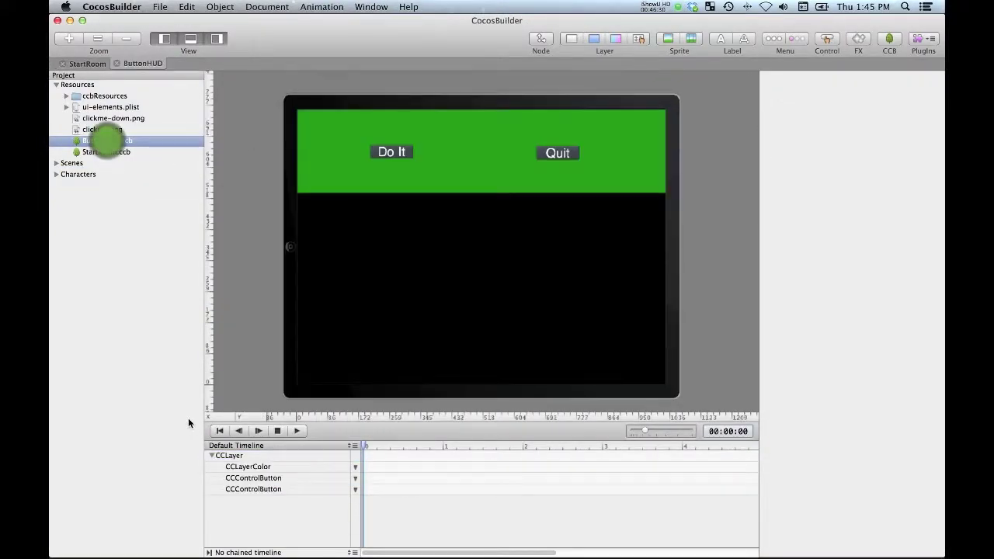
{"action": "left_click", "coordinate": [228, 457]}
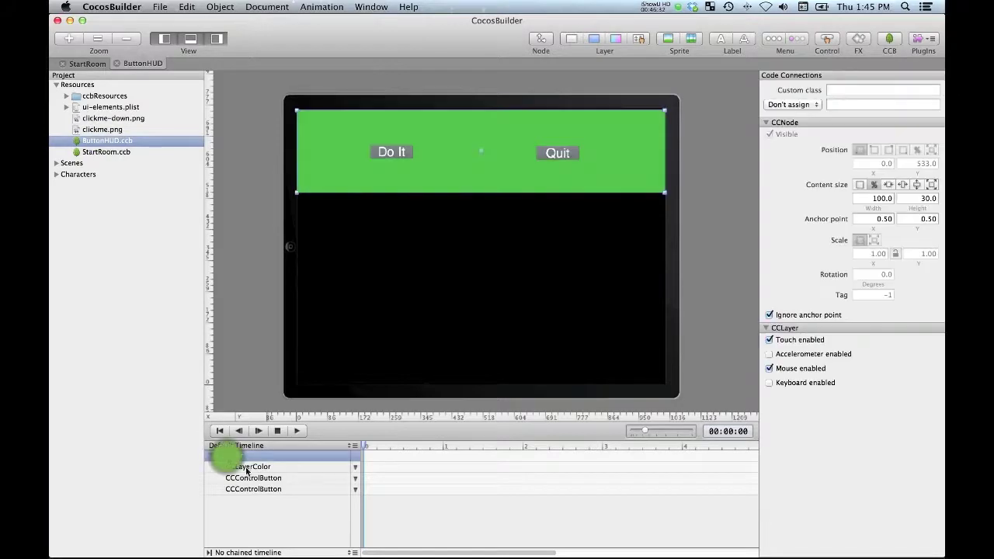
{"action": "left_click", "coordinate": [842, 90]}
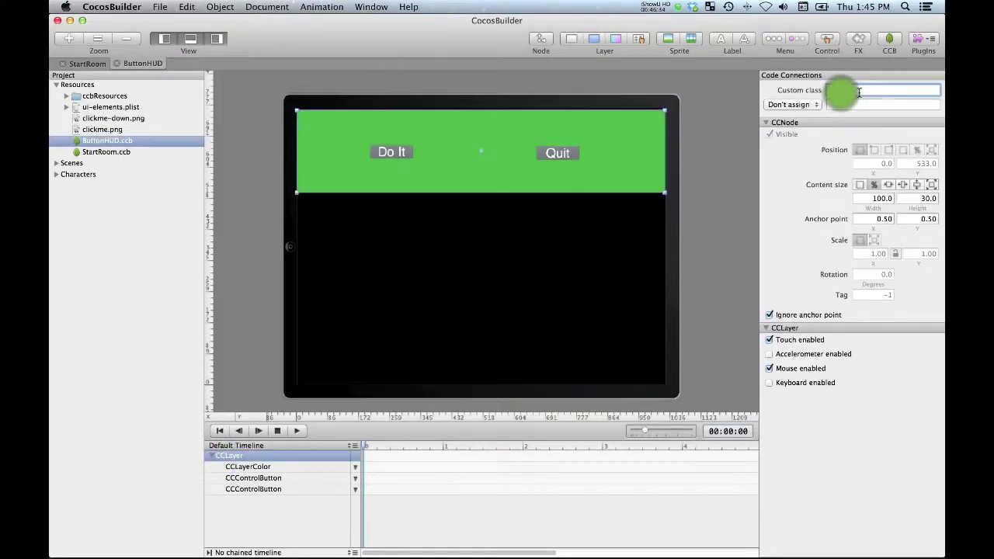
{"action": "type", "text": "Bu"}
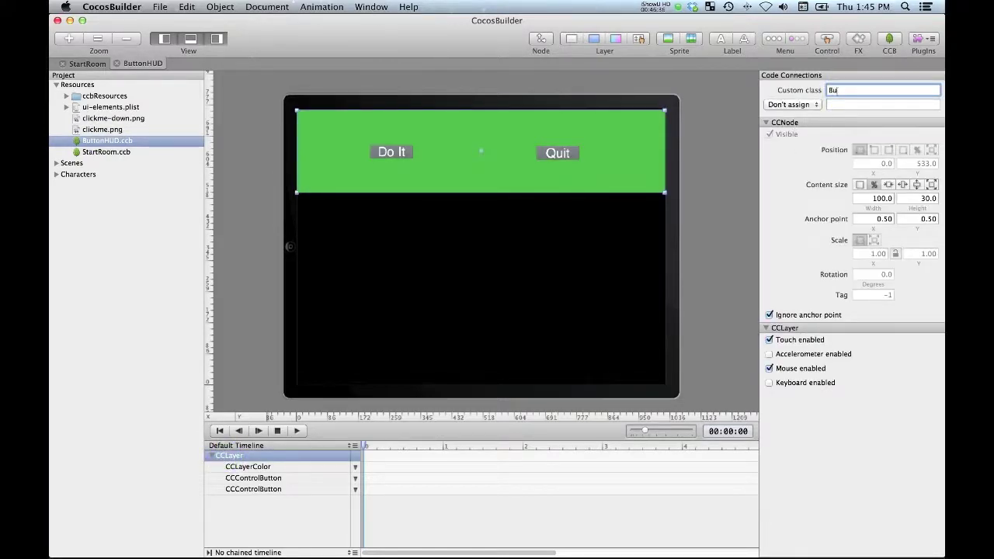
{"action": "type", "text": "ttonHUD"}
{"action": "key", "text": "Return"}
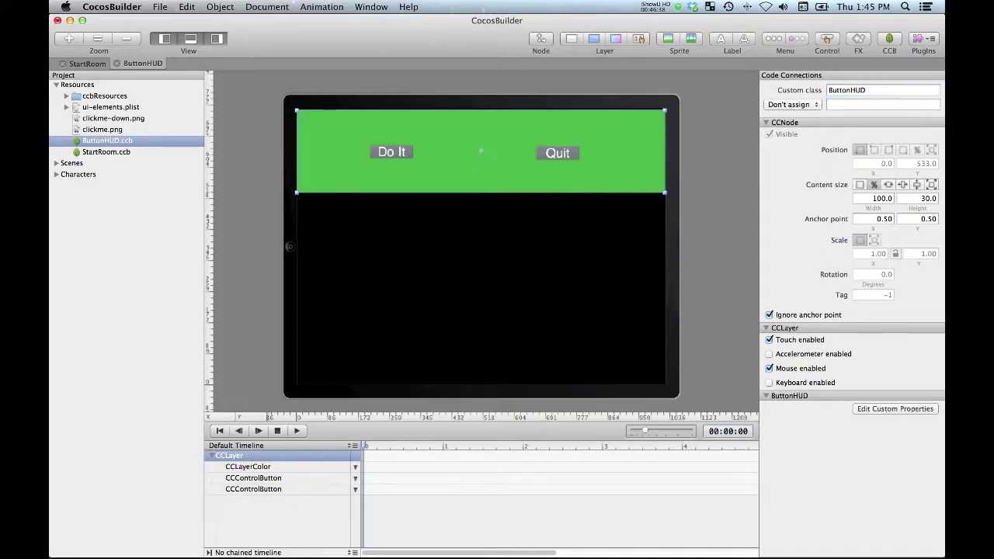
{"action": "key", "text": "super+s"}
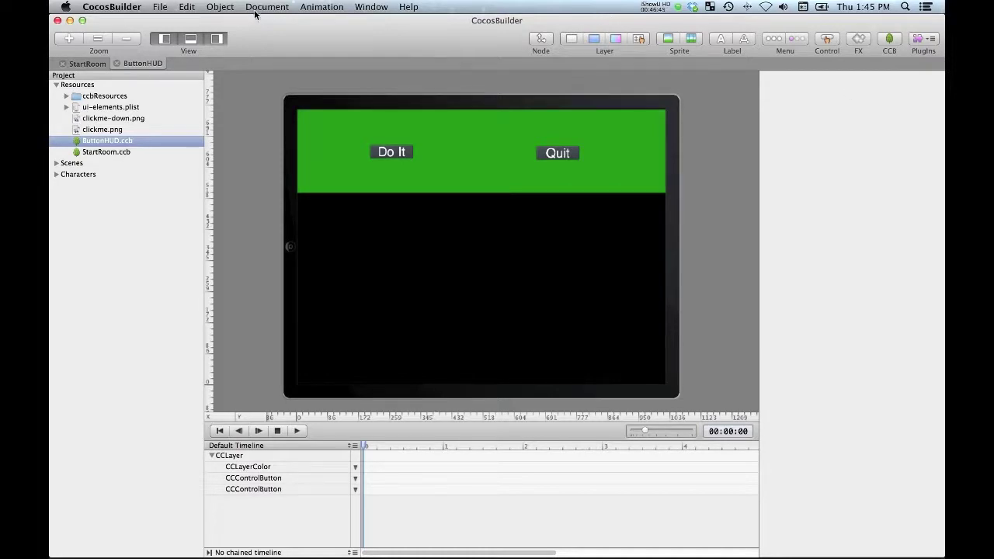
Step: Publish the CocosBuilder project and return to Xcode
{"action": "left_click", "coordinate": [162, 7]}
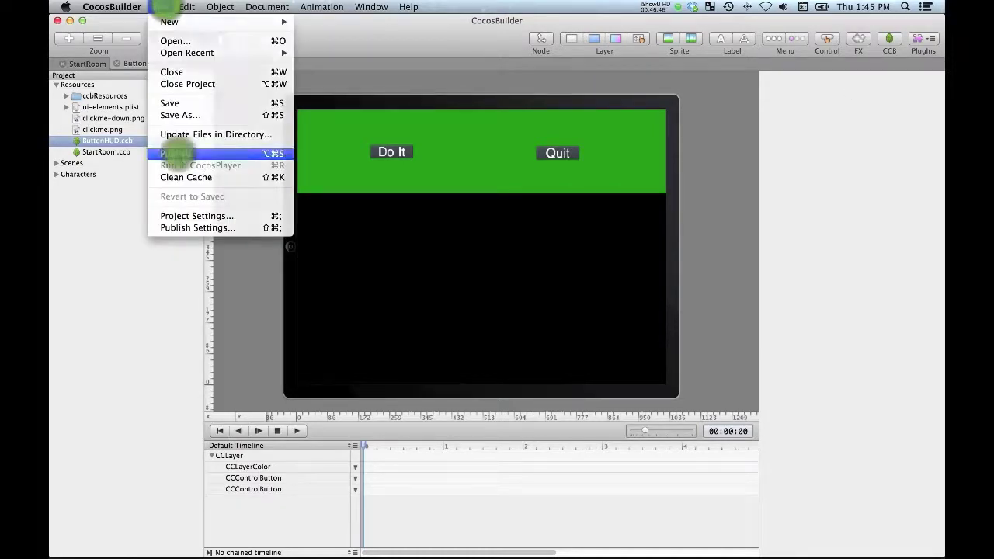
{"action": "left_click", "coordinate": [177, 153]}
{"action": "key", "text": "super+Tab"}
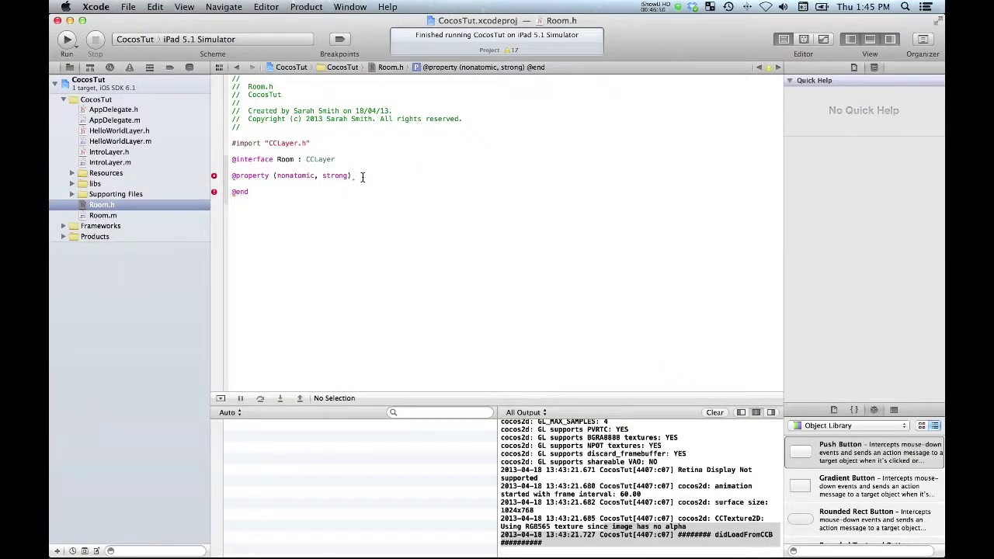
{"action": "left_click", "coordinate": [362, 177]}
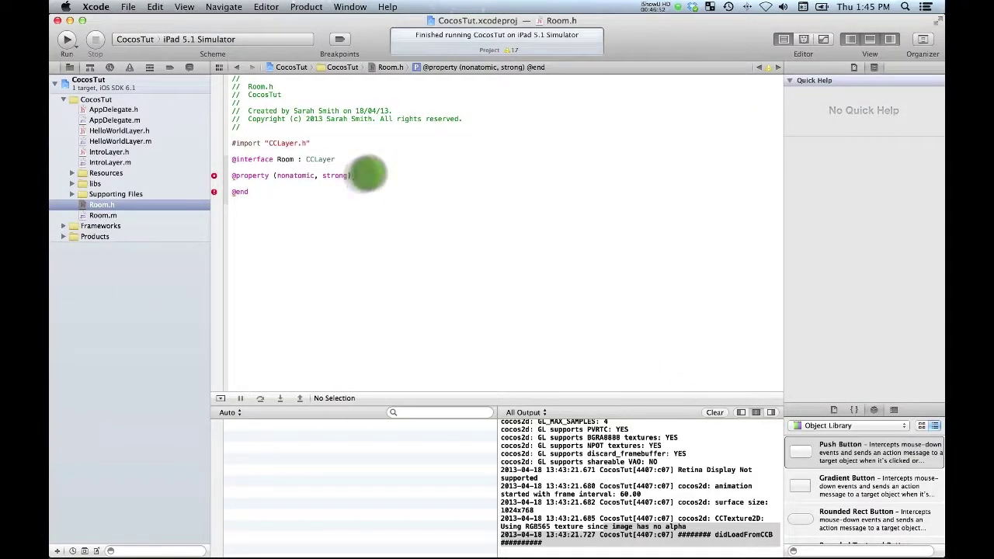
{"action": "type", "text": "B"}
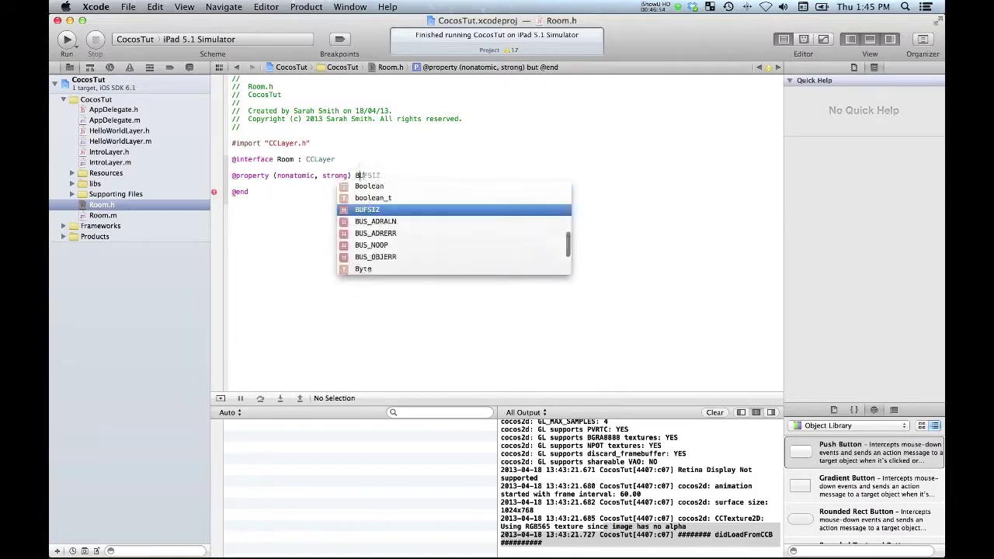
{"action": "type", "text": "uttonHUD"}
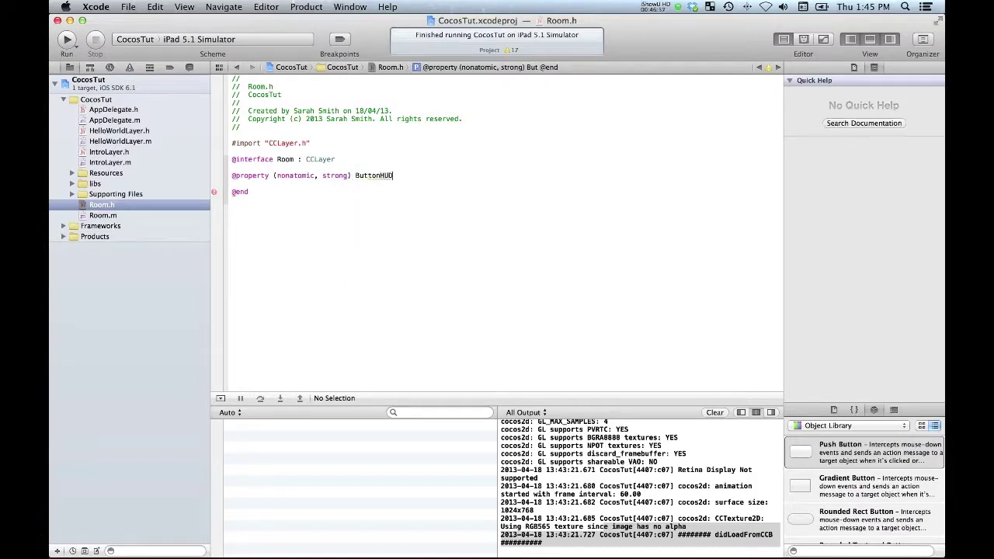
{"action": "type", "text": " *"}
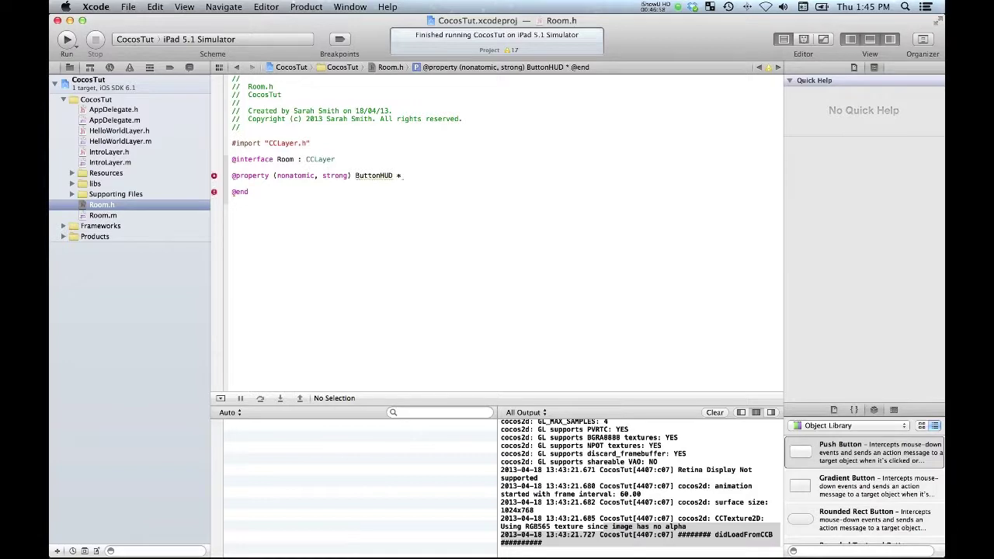
{"action": "type", "text": "buttonHUD;"}
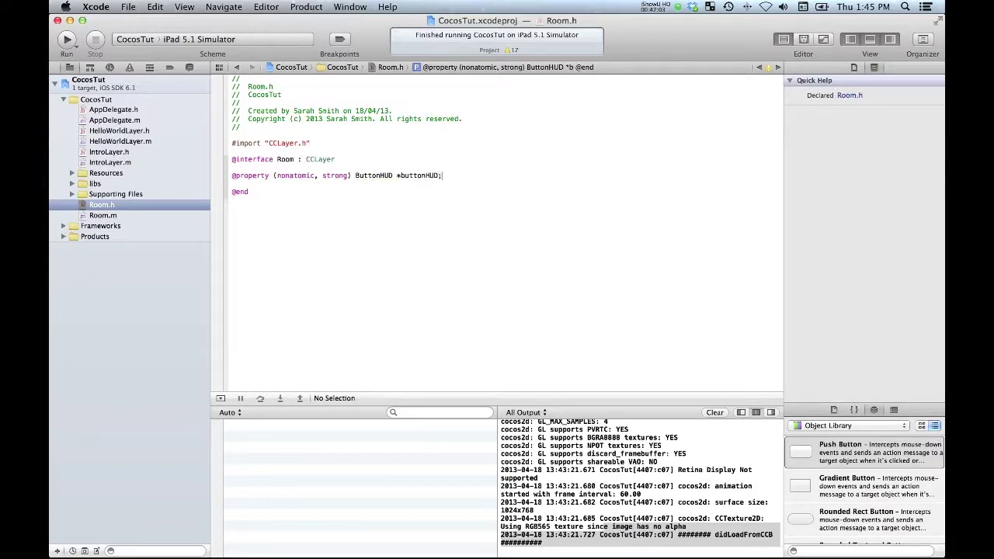
{"action": "key", "text": "super+s"}
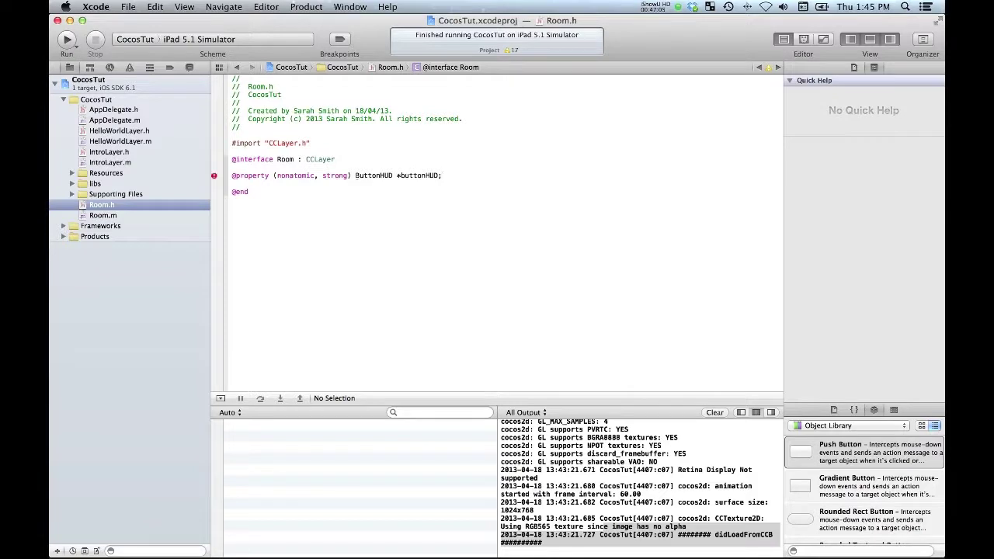
{"action": "right_click", "coordinate": [100, 87]}
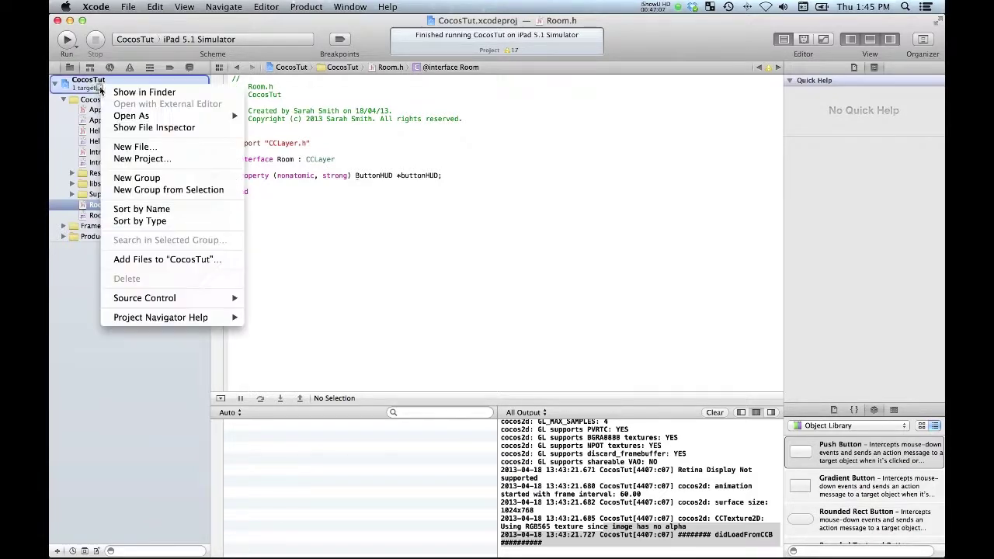
{"action": "left_click", "coordinate": [136, 147]}
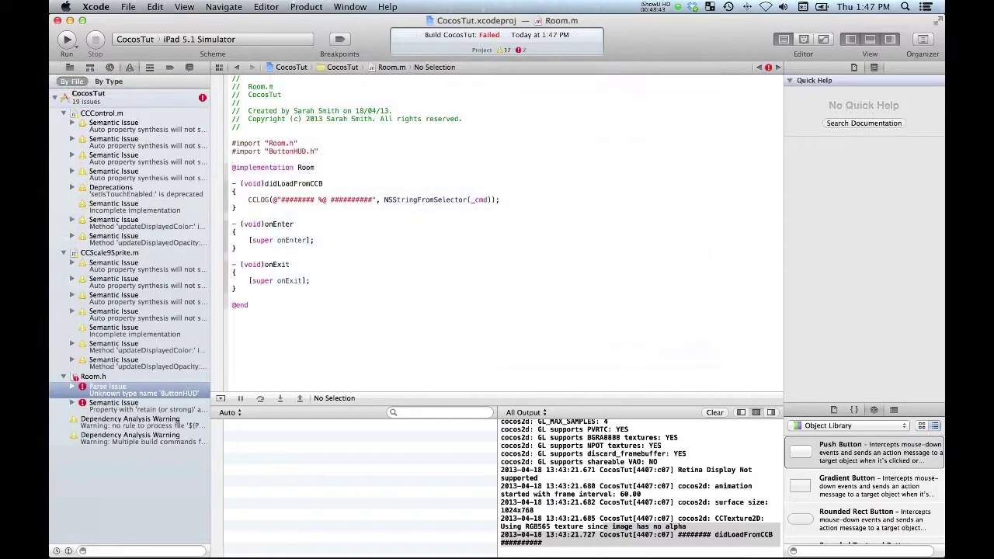
{"action": "key", "text": "Return"}
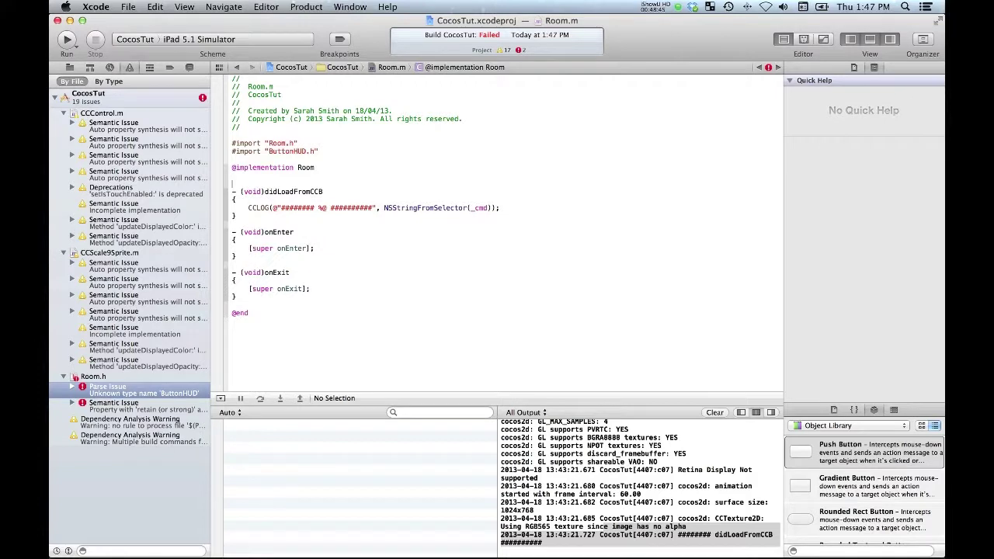
{"action": "type", "text": "@"}
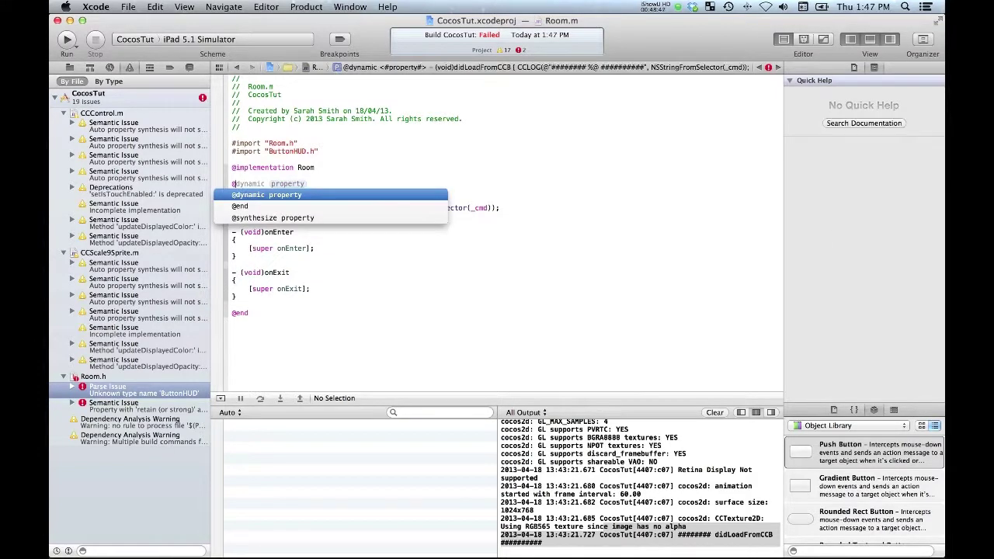
{"action": "type", "text": "sys"}
{"action": "key", "text": "BackSpace"}
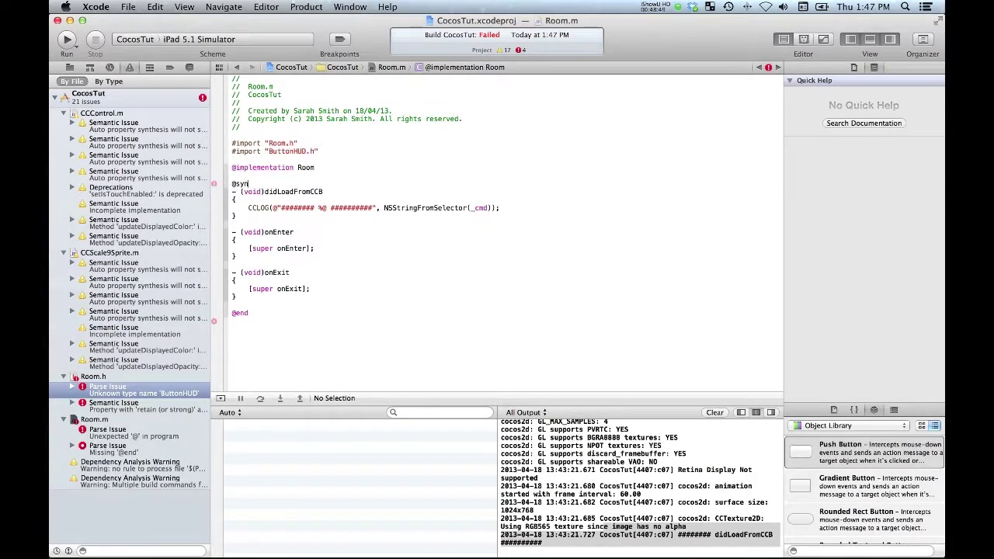
{"action": "type", "text": "n"}
{"action": "key", "text": "Return"}
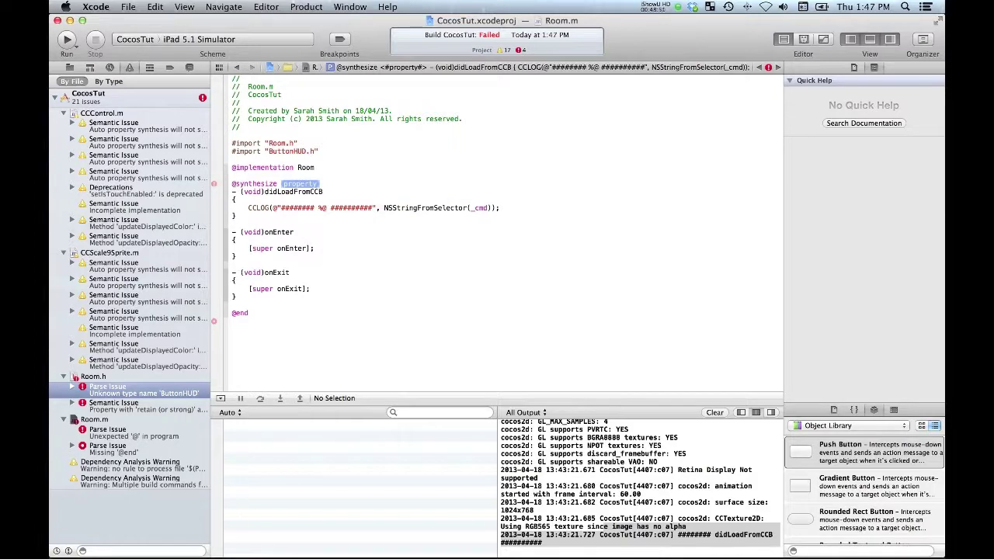
{"action": "type", "text": "bu"}
{"action": "key", "text": "Return"}
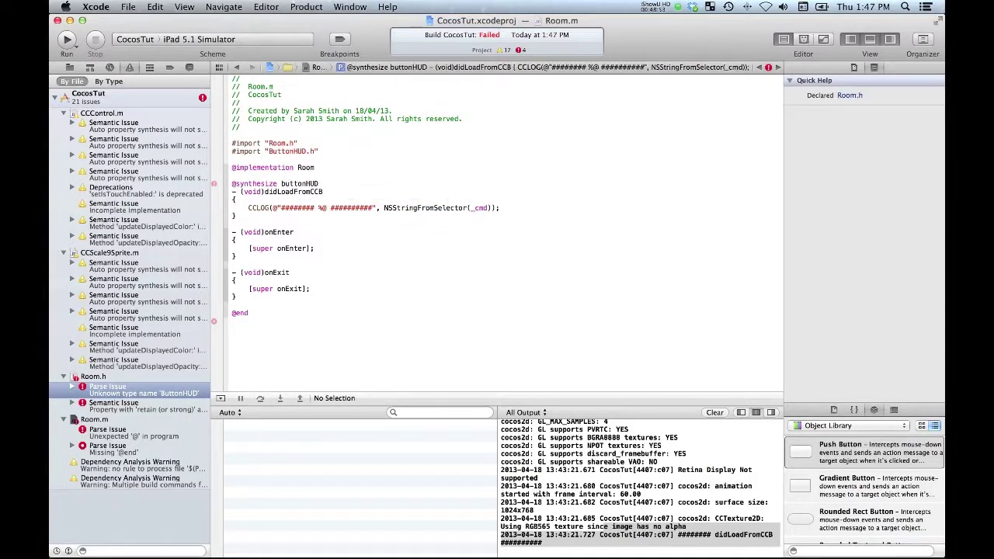
{"action": "type", "text": "= "}
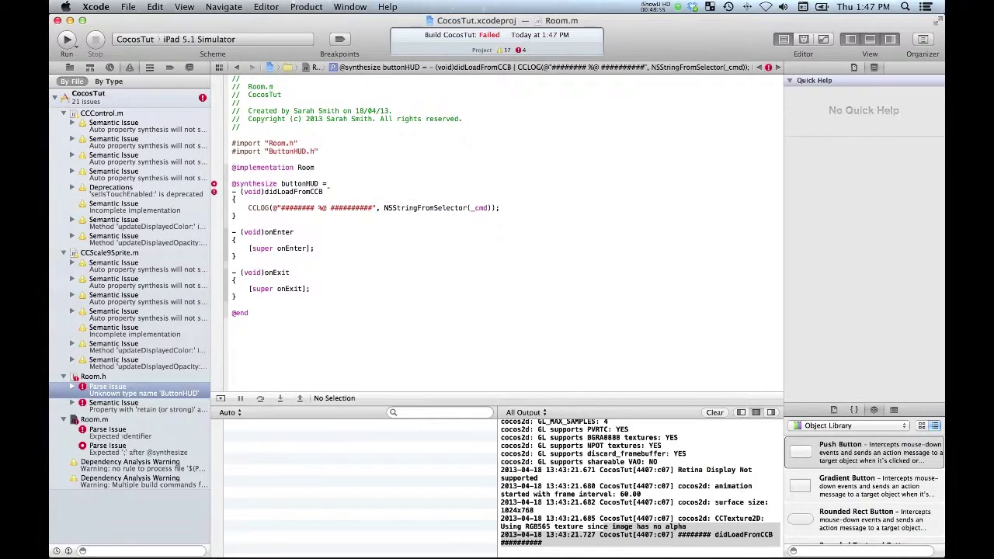
{"action": "type", "text": "_"}
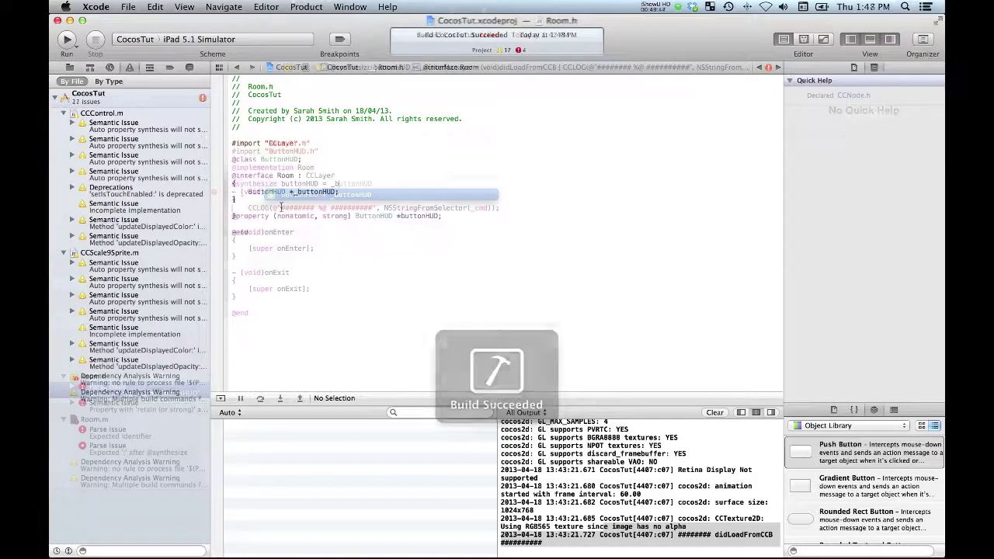
{"action": "left_click", "coordinate": [69, 67]}
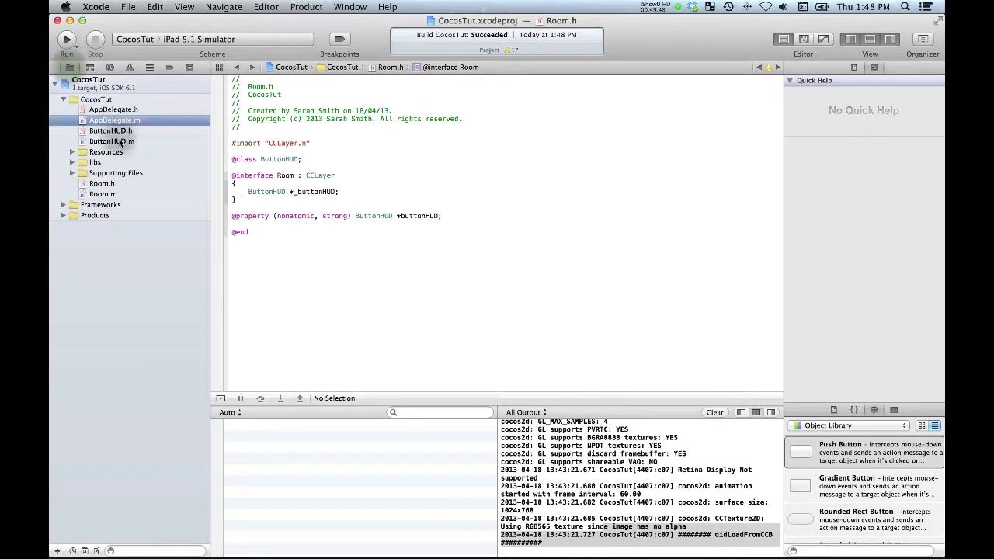
Step: Begin a [self setButtonHUD:] call with a CCBReader argument after the CCLOG in didLoadFromCCB
{"action": "left_click", "coordinate": [102, 194]}
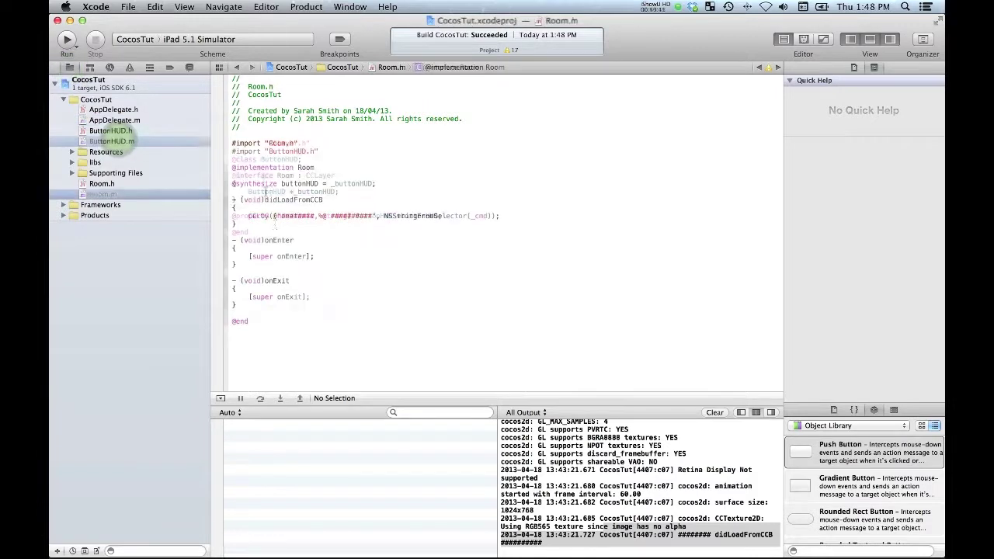
{"action": "left_click", "coordinate": [503, 217]}
{"action": "key", "text": "Return"}
{"action": "key", "text": "Return"}
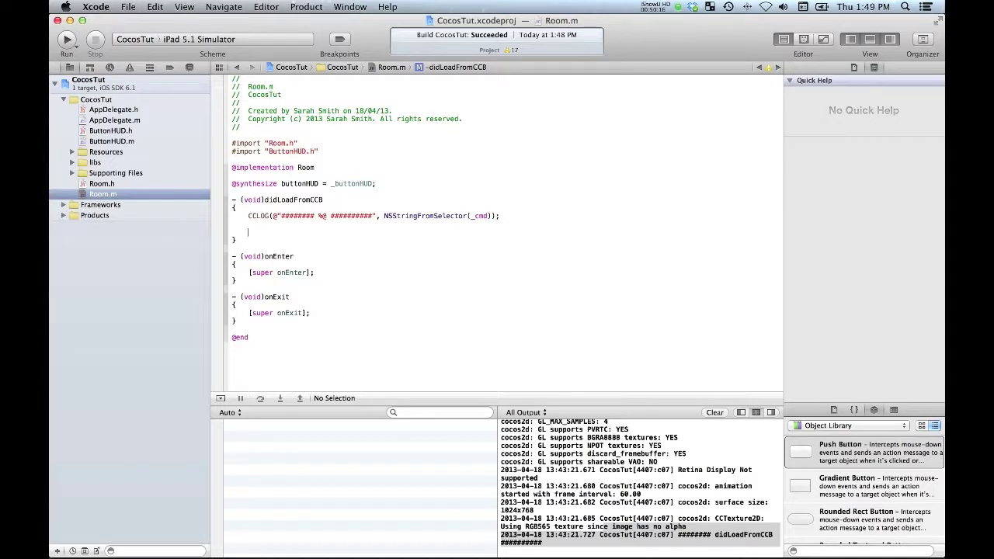
{"action": "type", "text": "[self setBu"}
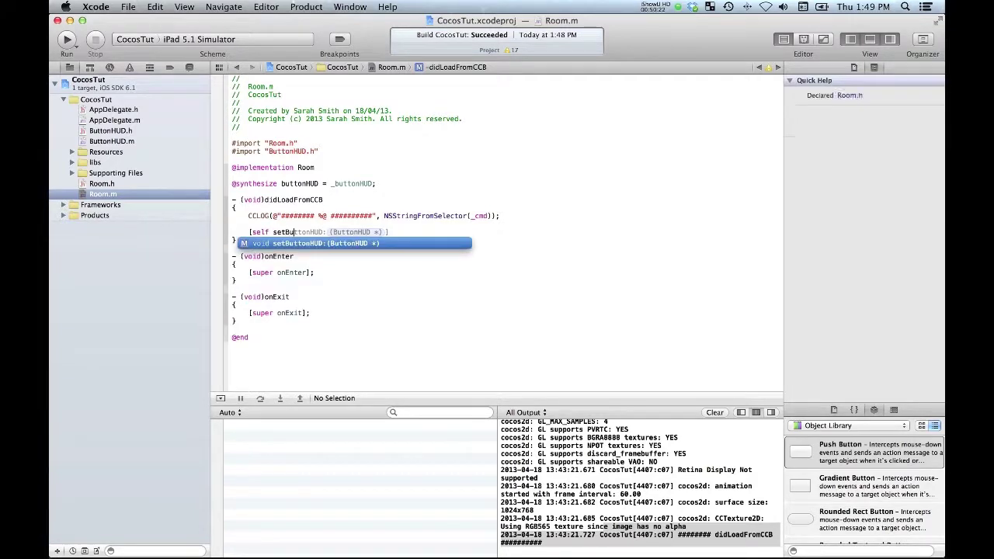
{"action": "key", "text": "Return"}
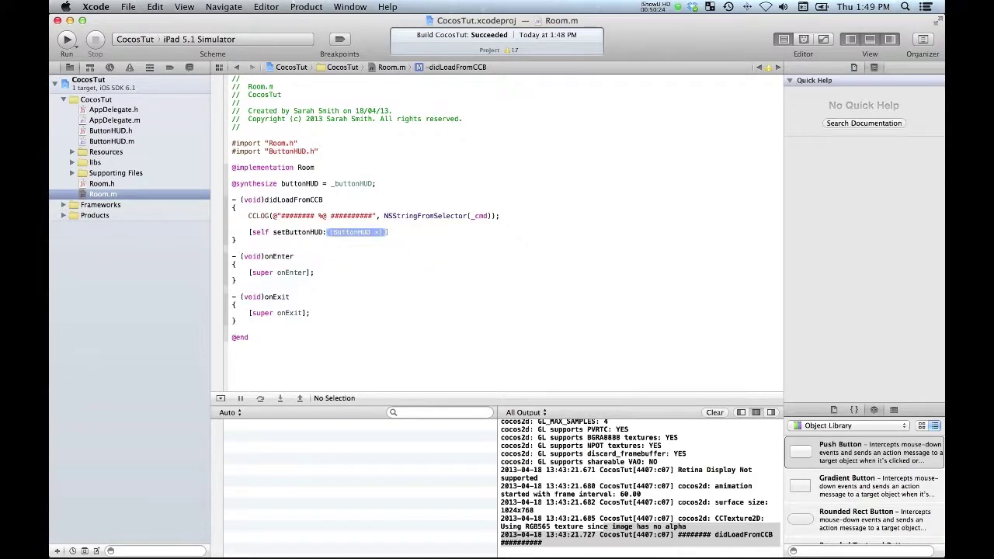
{"action": "type", "text": "CCBR"}
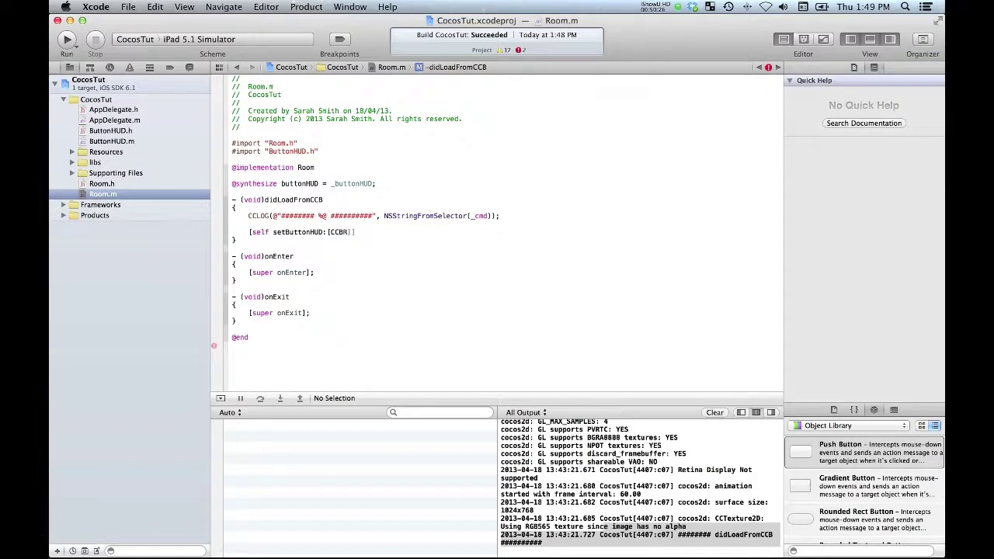
{"action": "key", "text": "BackSpace"}
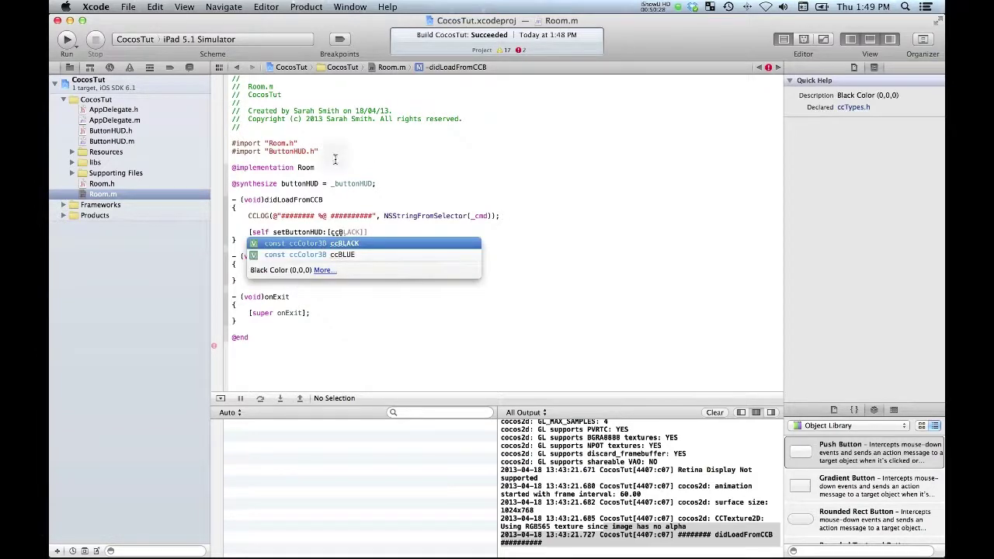
Step: Add #import "CCBReader.h" below Room.m's existing imports
{"action": "left_click", "coordinate": [336, 159]}
{"action": "type", "text": "#import \""}
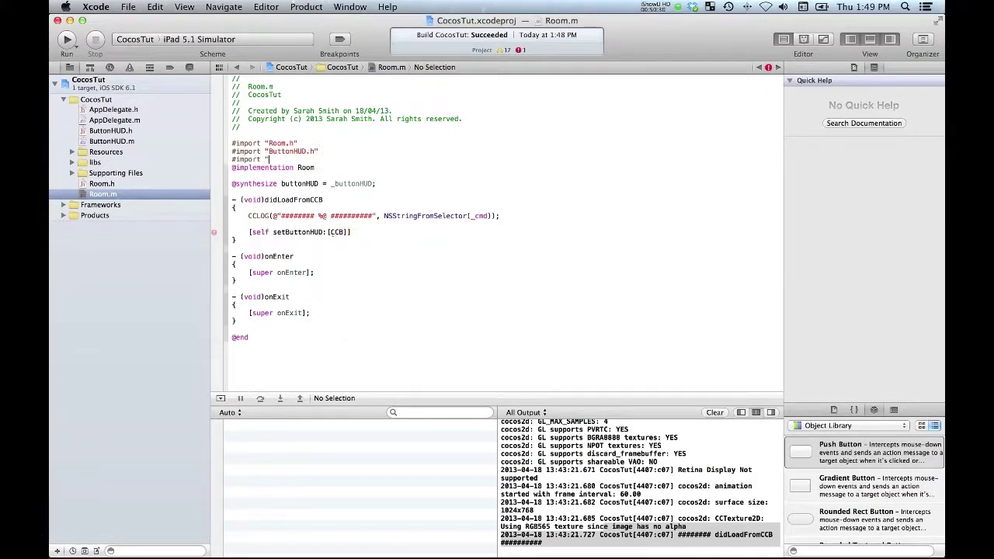
{"action": "type", "text": "CCB"}
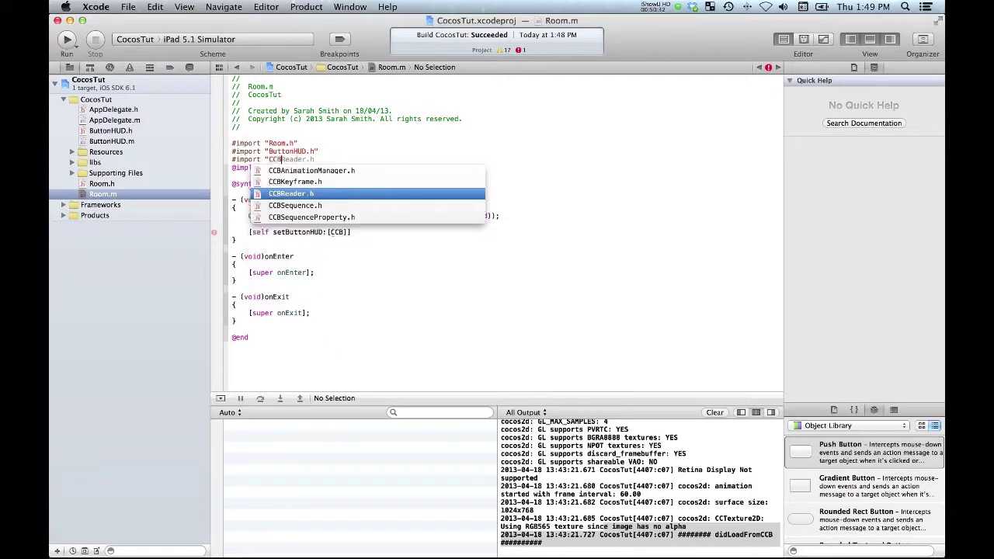
{"action": "key", "text": "Return"}
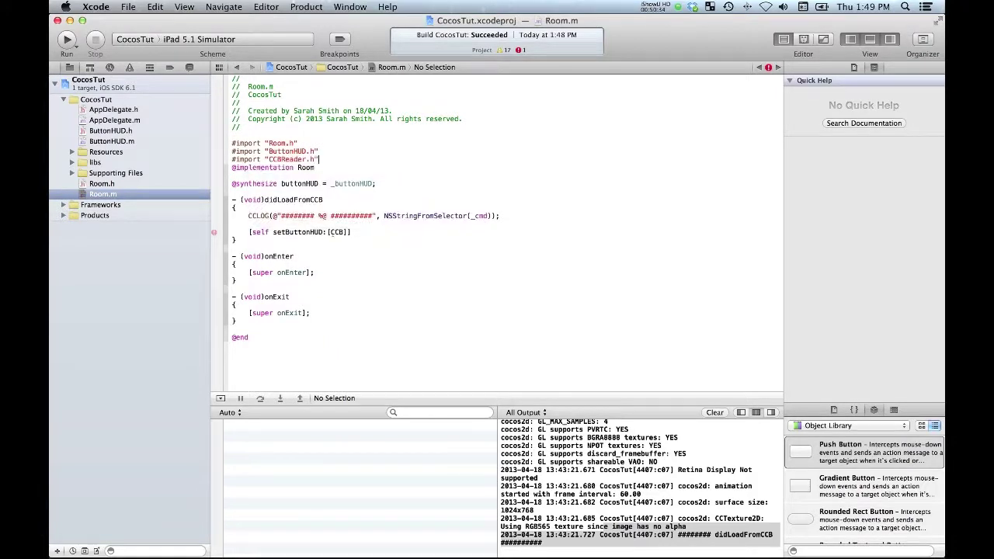
{"action": "key", "text": "Return"}
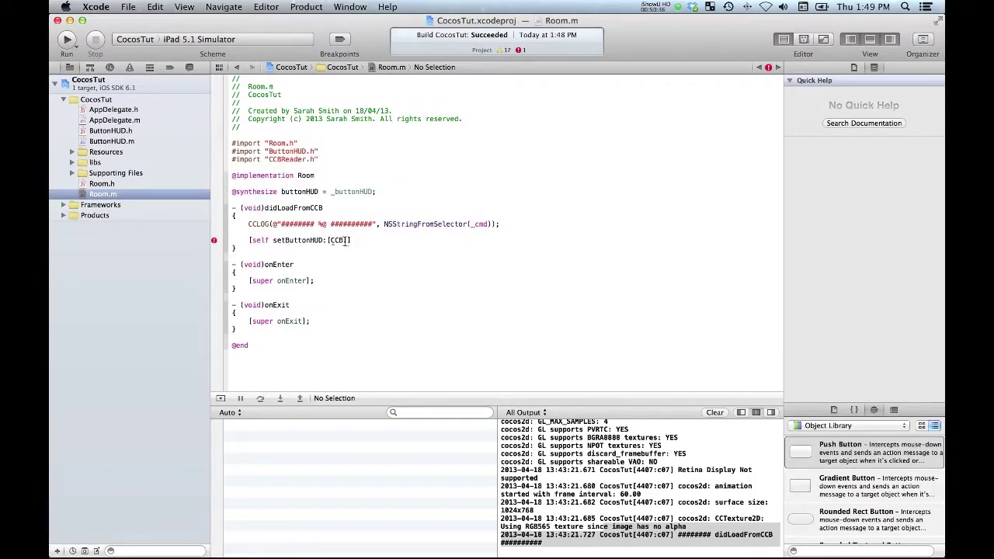
Step: Pass [CCBReader nodeGraphFromFile:@"ButtonHUD"] into setButtonHUD:
{"action": "left_click", "coordinate": [343, 241]}
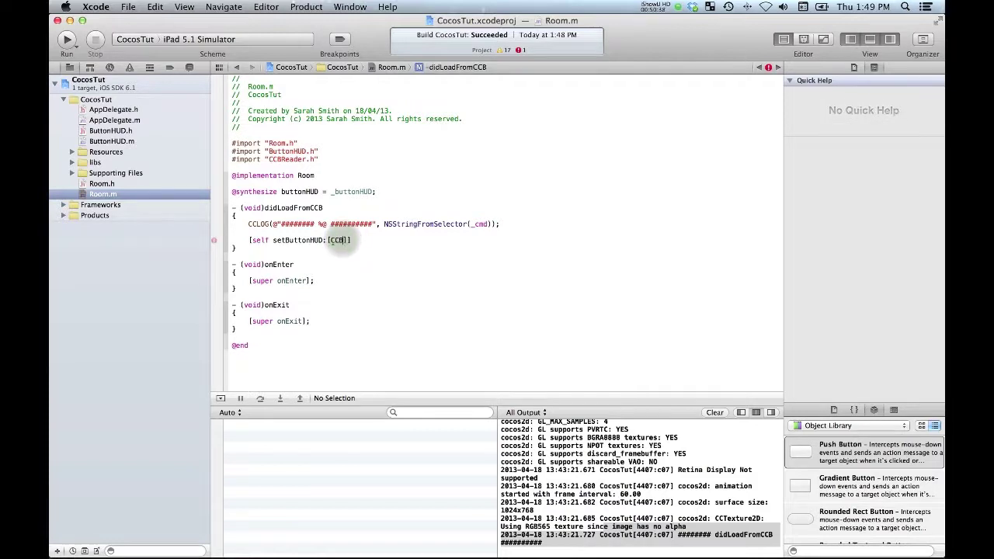
{"action": "type", "text": "Rea "}
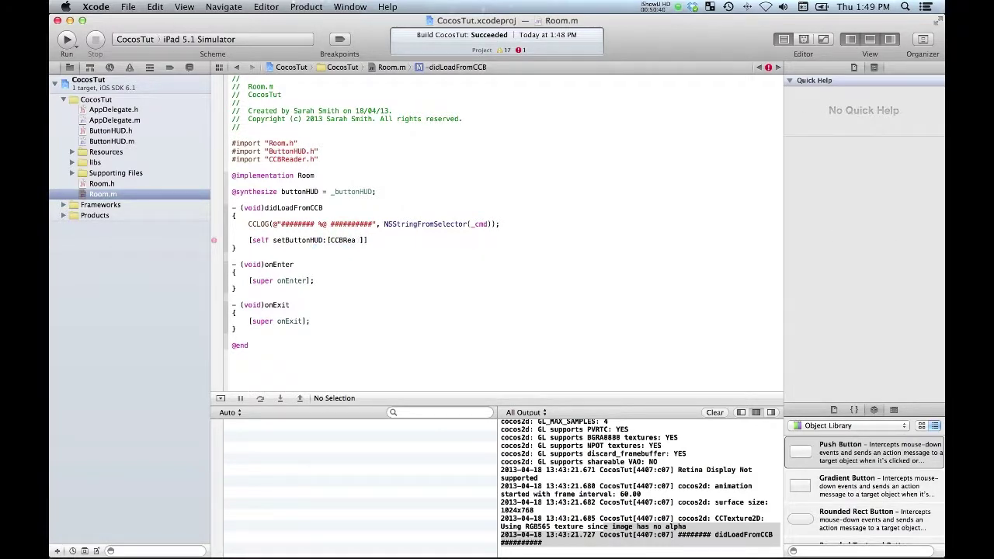
{"action": "type", "text": "der node"}
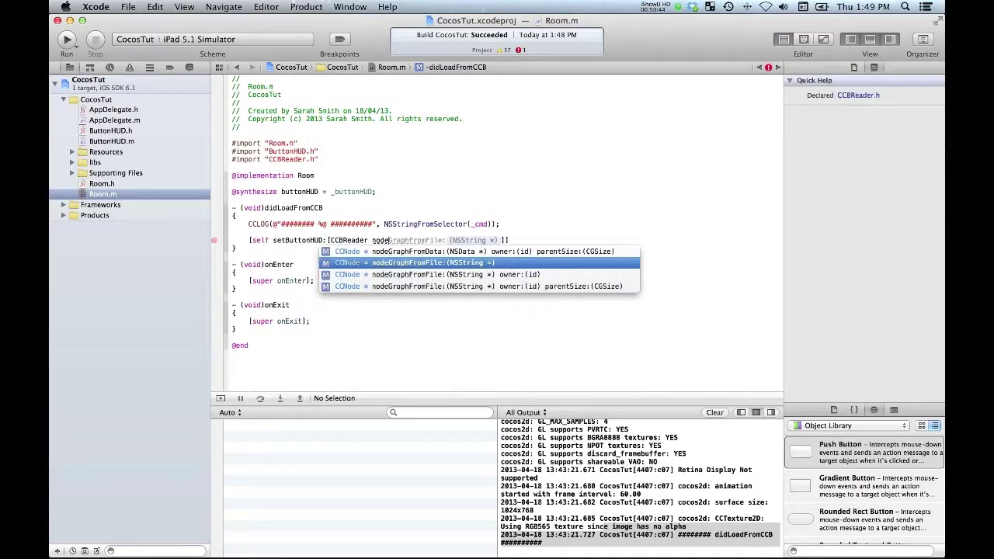
{"action": "key", "text": "Return"}
{"action": "type", "text": "@\""}
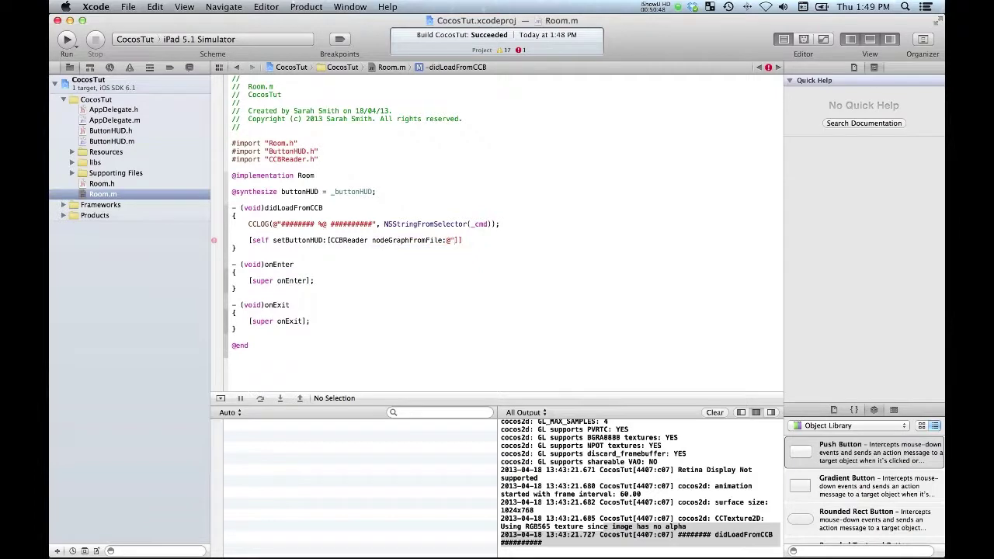
{"action": "type", "text": "ButtonHUD"}
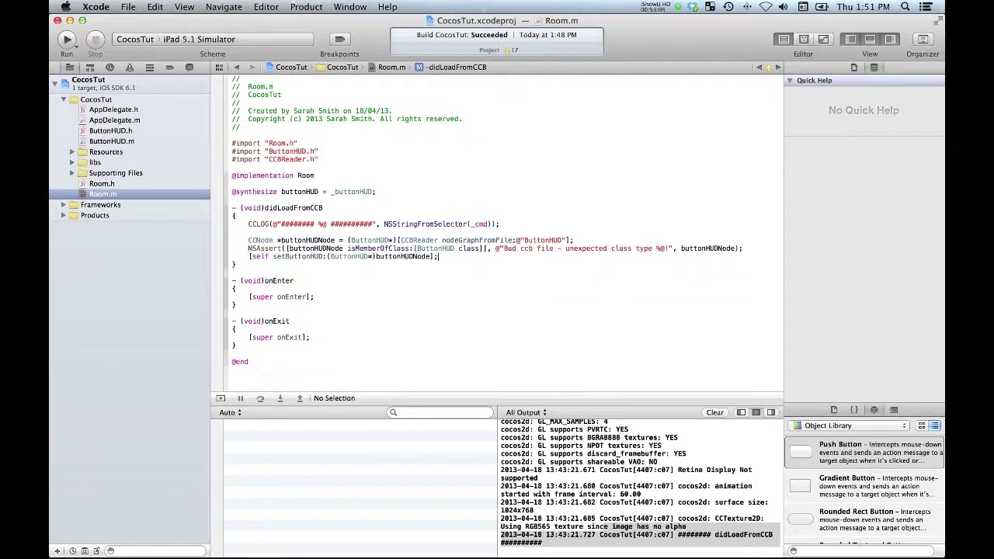
{"action": "key", "text": "Return"}
{"action": "key", "text": "Return"}
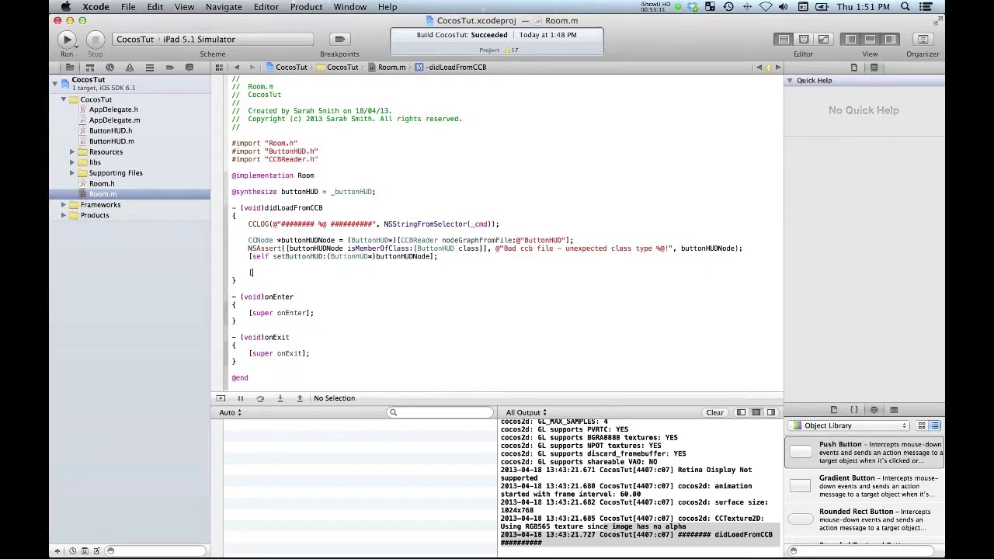
Step: Add the HUD to the scene with [self addChild:[self buttonHUD]];
{"action": "type", "text": "[self add"}
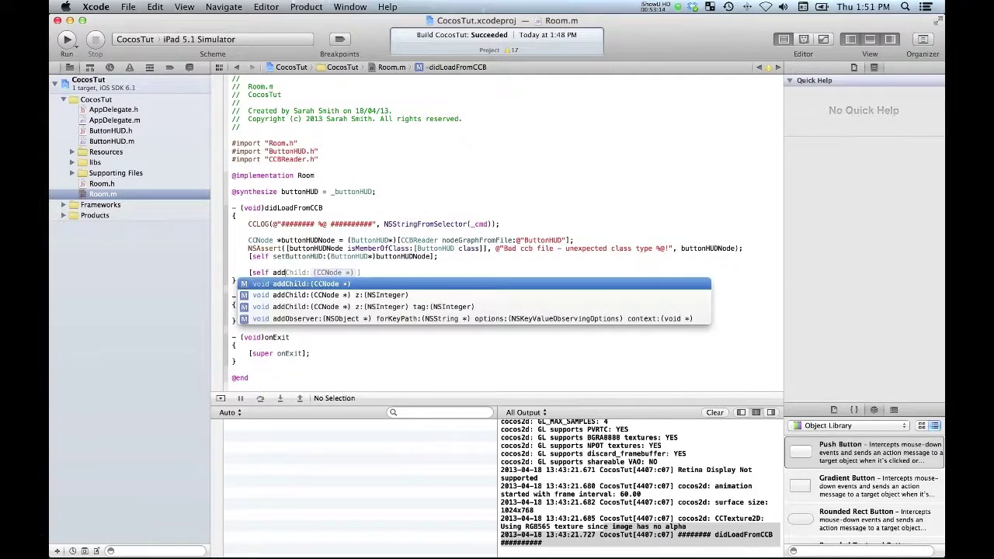
{"action": "key", "text": "Return"}
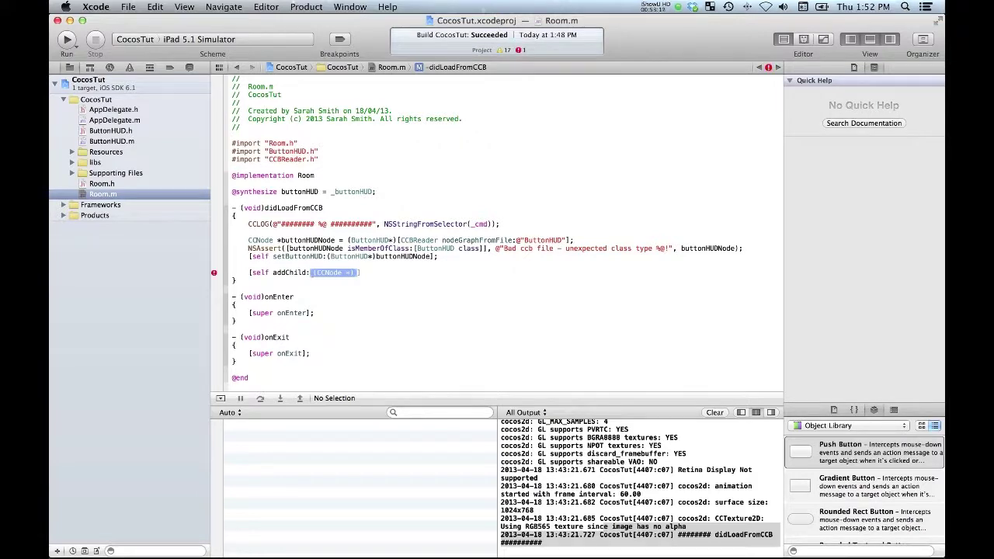
{"action": "type", "text": "[self butt"}
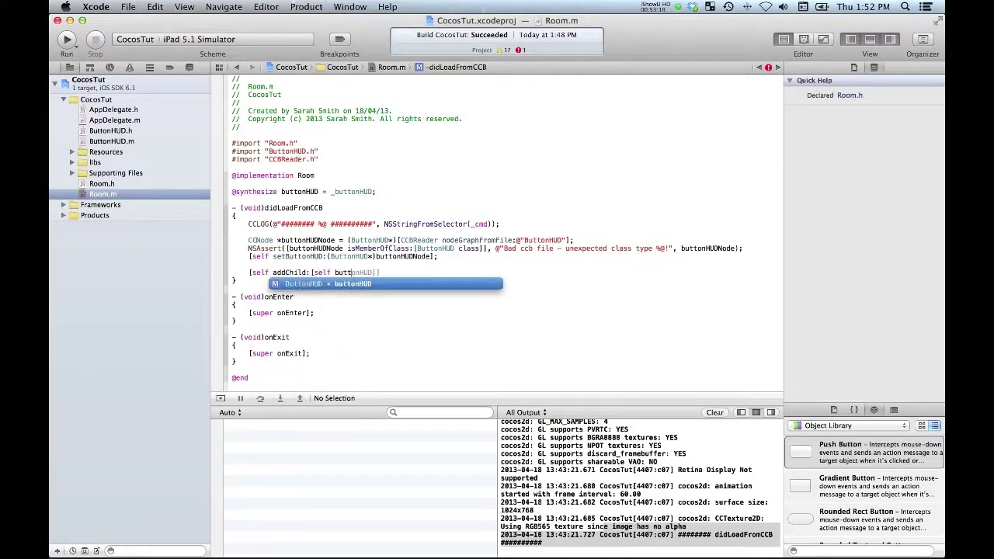
{"action": "key", "text": "Return"}
{"action": "type", "text": "]"}
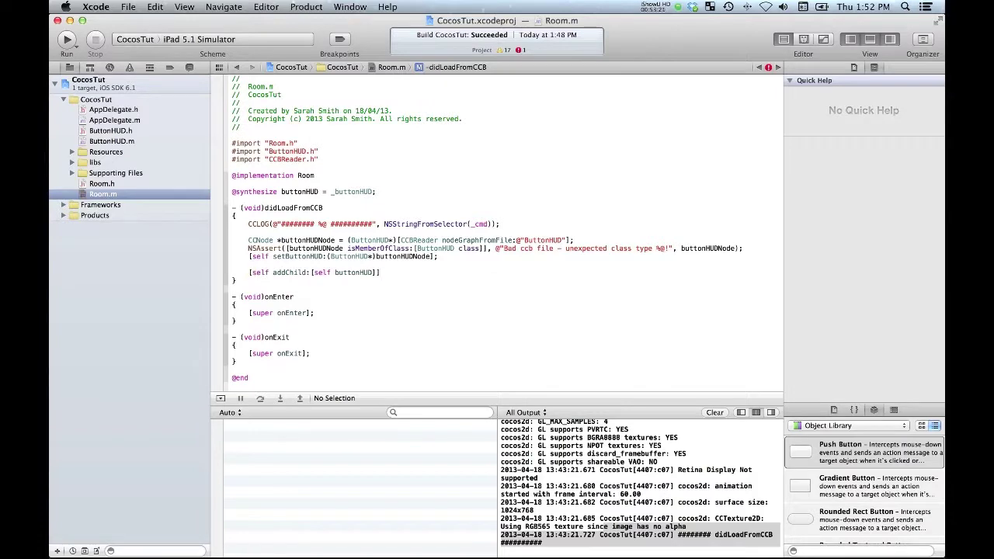
{"action": "type", "text": ";"}
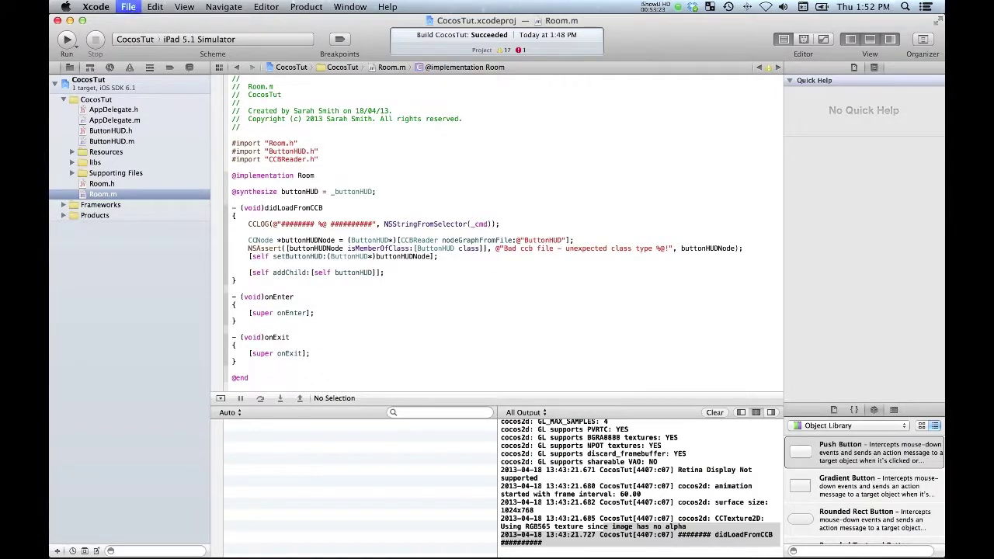
Step: Run CocosTut in the iPad Simulator, showing the green HUD bar with Do It and Quit
{"action": "left_click", "coordinate": [67, 37]}
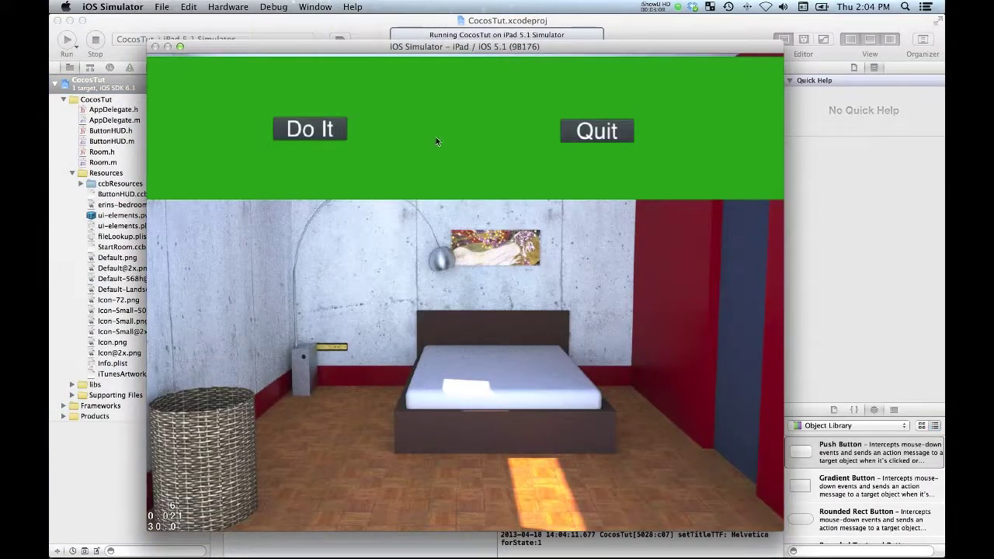
{"action": "left_click", "coordinate": [435, 137]}
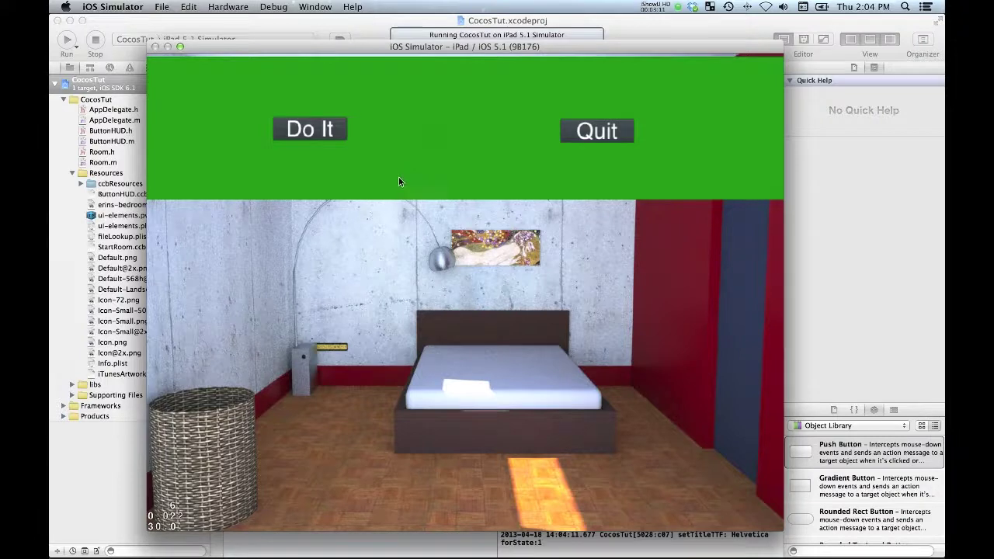